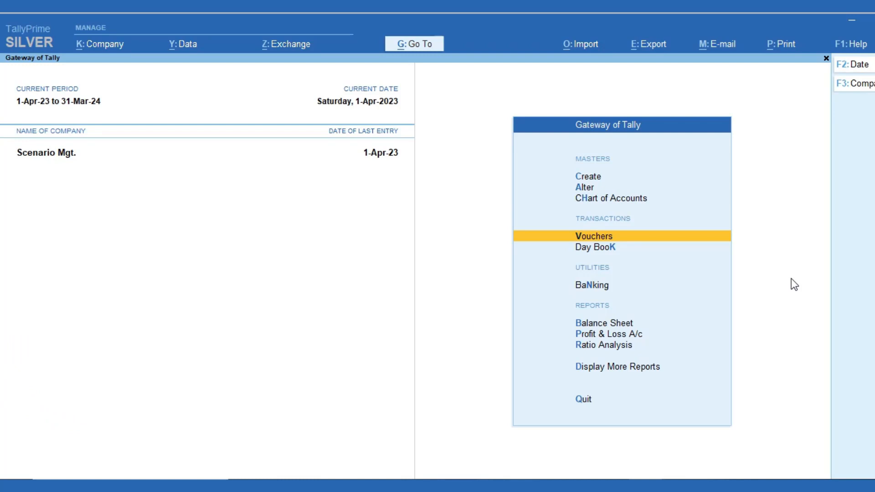
- Start a purchase voucher with supplier invoice number 2 and Cash as the party account
key(Return)
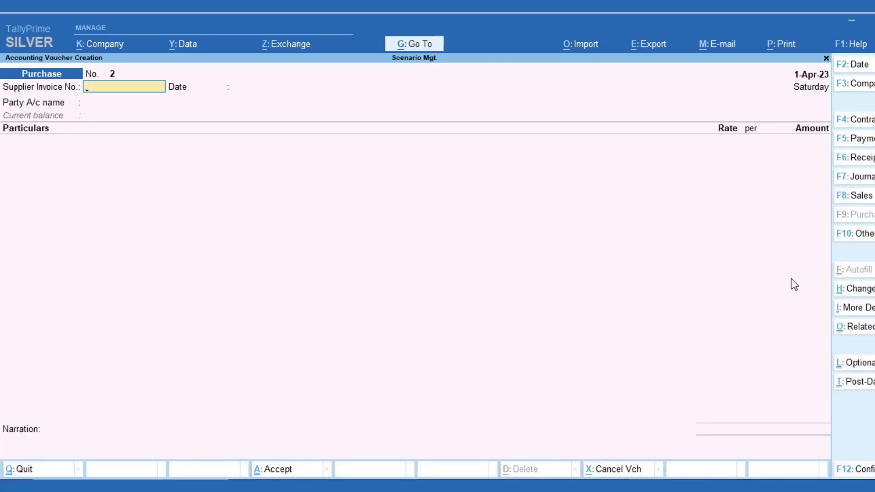
text(2)
key(Return)
key(Return)
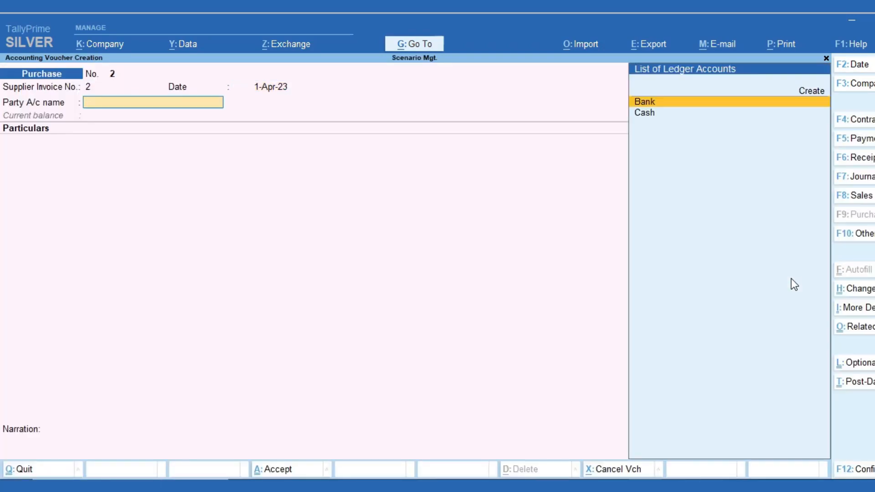
key(Down)
key(Return)
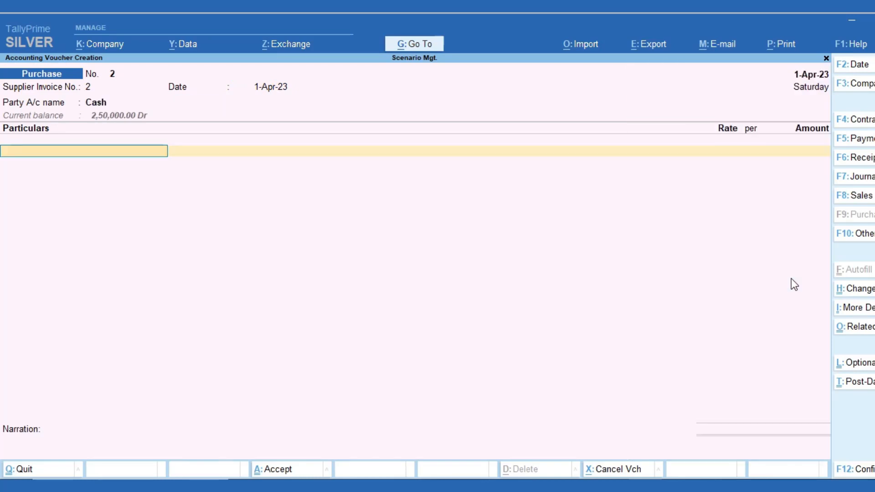
- Add the Purchase ledger to the voucher with an amount of 1,000 and save the voucher
text(p)
key(Return)
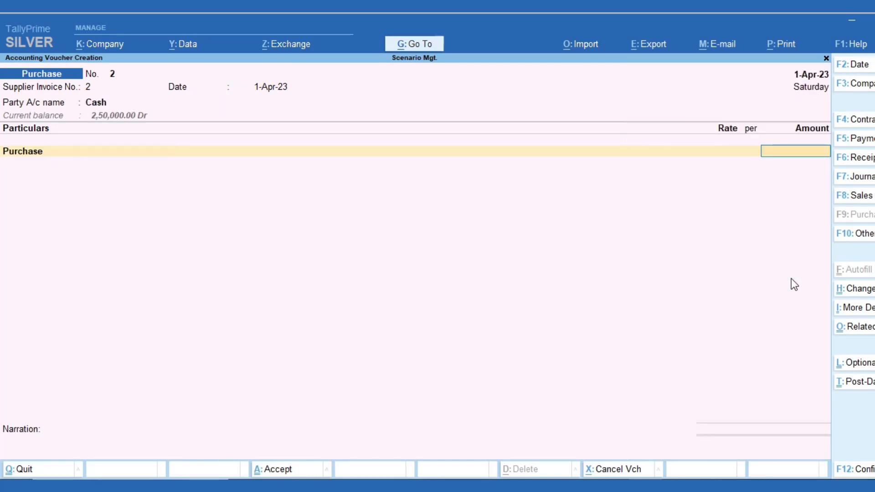
text(10000)
key(ctrl+a)
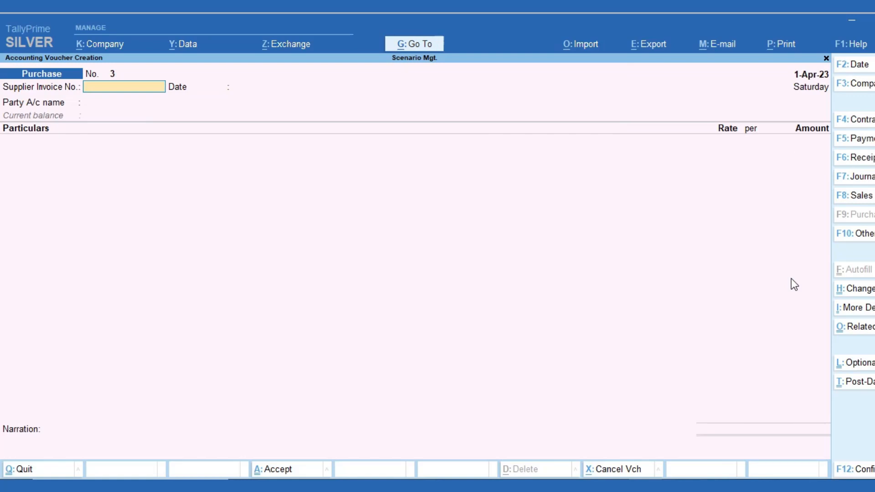
- Start a sales voucher with reference number 2, dated 1-Apr-23, and Cash as the party account
key(F8)
key(Return)
key(Return)
key(Return)
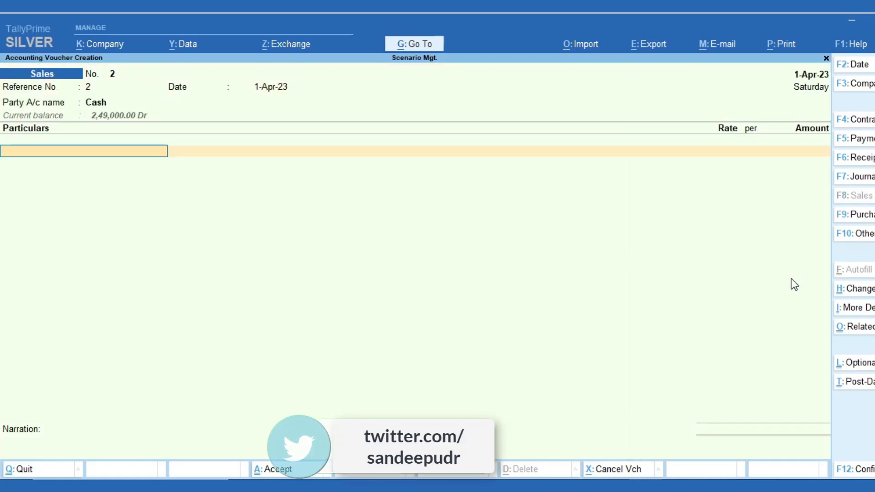
- Add the Sales ledger with an amount of 2,000, save the sales voucher and leave voucher entry
text(sa)
key(Return)
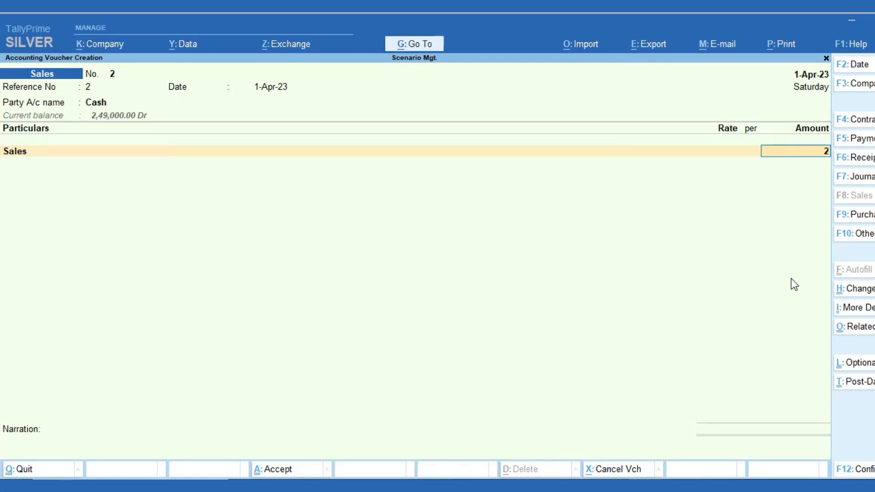
text(2,000)
key(Return)
key(Return)
key(Return)
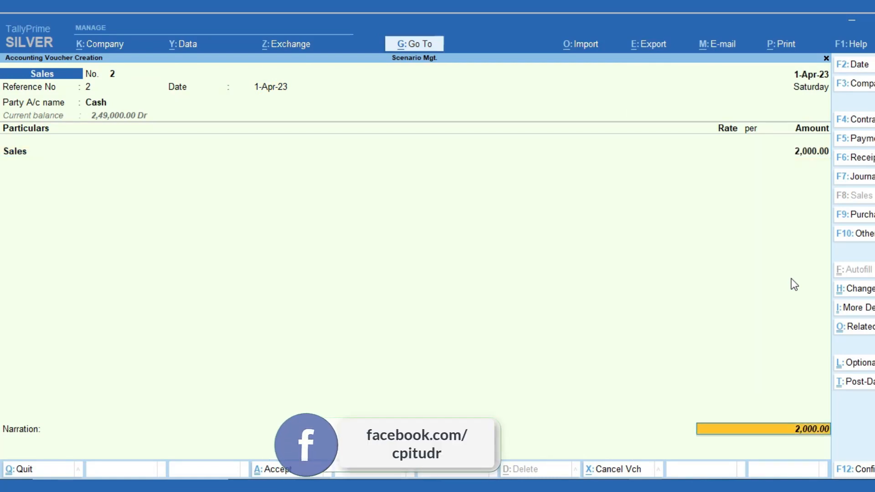
key(Return)
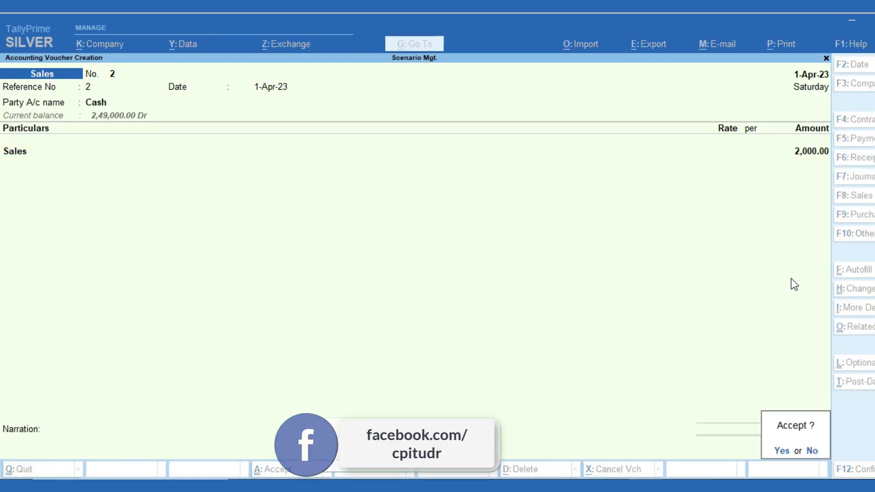
key(Return)
key(Escape)
- Review the purchase, sales and net profit figures in the Profit & Loss A/c and return to the Gateway
key(Down)
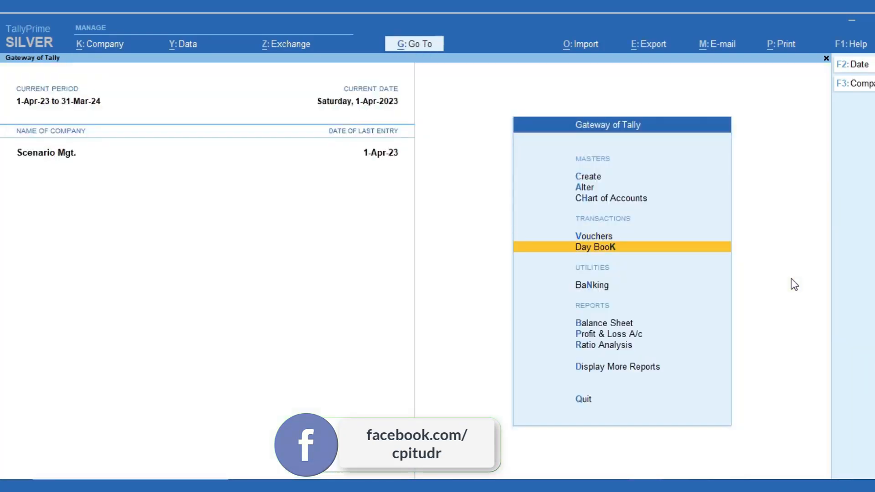
key(Down)
key(Down)
key(Down)
key(Return)
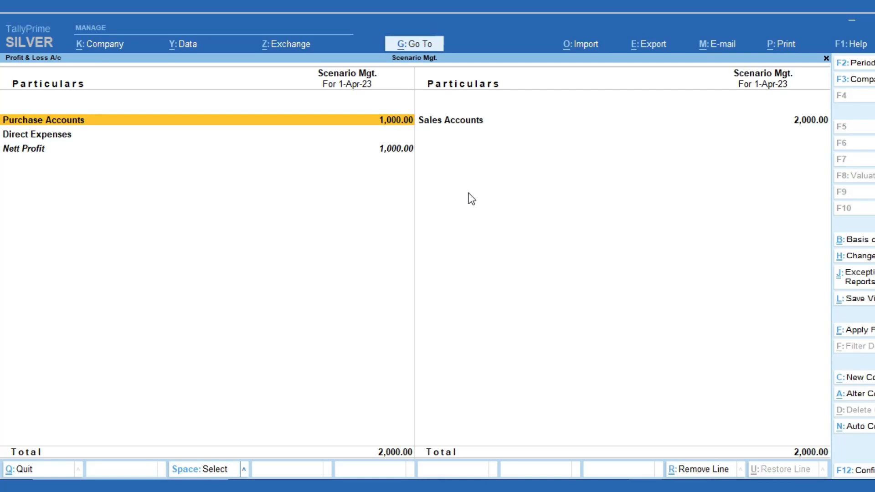
key(Escape)
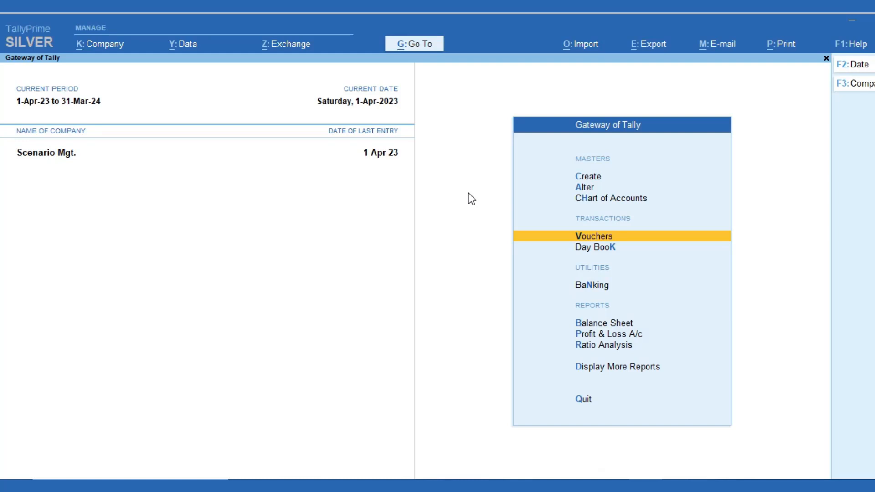
- Reopen voucher entry and set the voucher date to 10-Apr-23
key(Return)
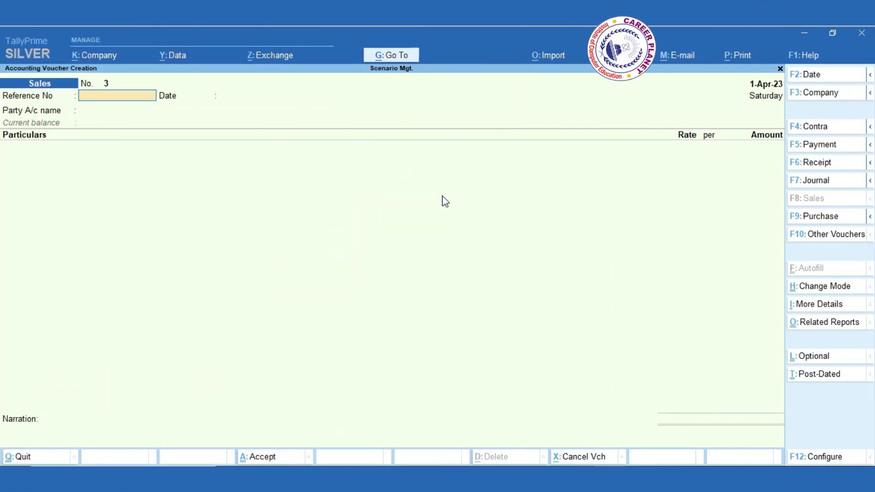
key(F2)
text(10-)
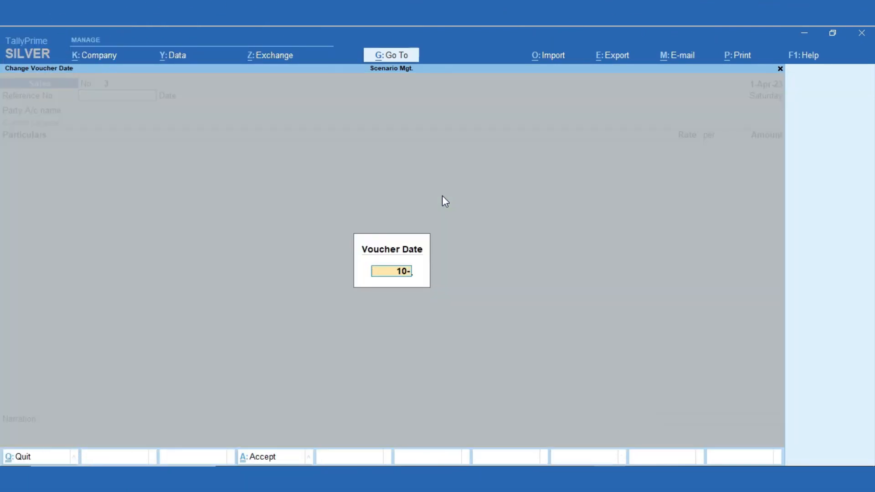
key(Return)
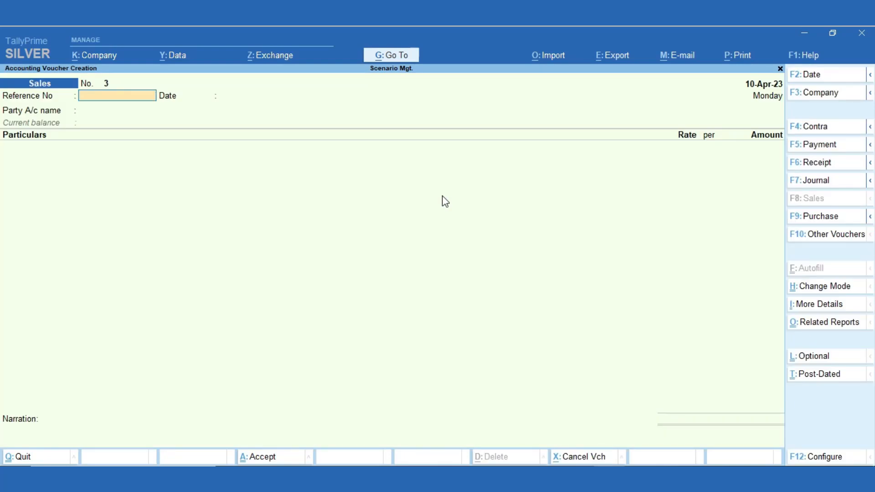
- Start a Payment voucher, mark it as Optional and choose Wages as the debit ledger
key(F5)
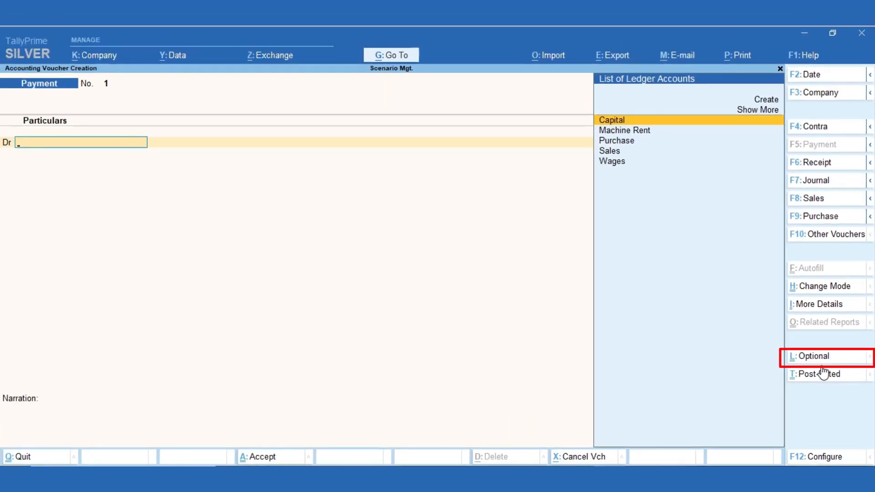
key(ctrl+l)
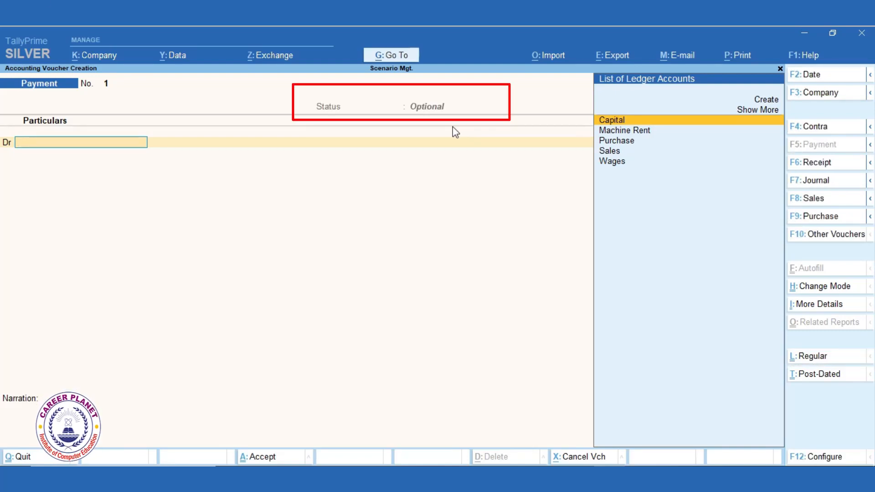
key(Down)
key(Down)
key(Down)
key(Down)
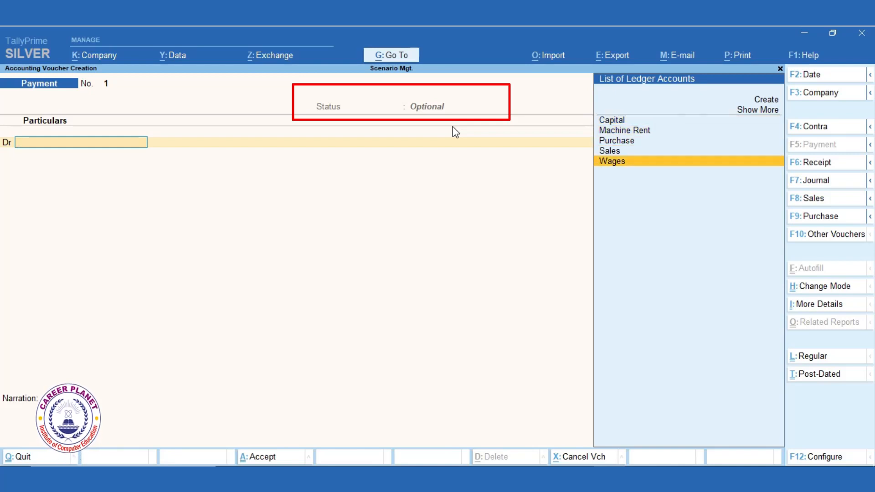
key(Return)
- Enter 1,000 for Wages, credit Cash with the same amount and save the optional payment voucher
text(1,000)
key(Return)
key(Return)
key(Return)
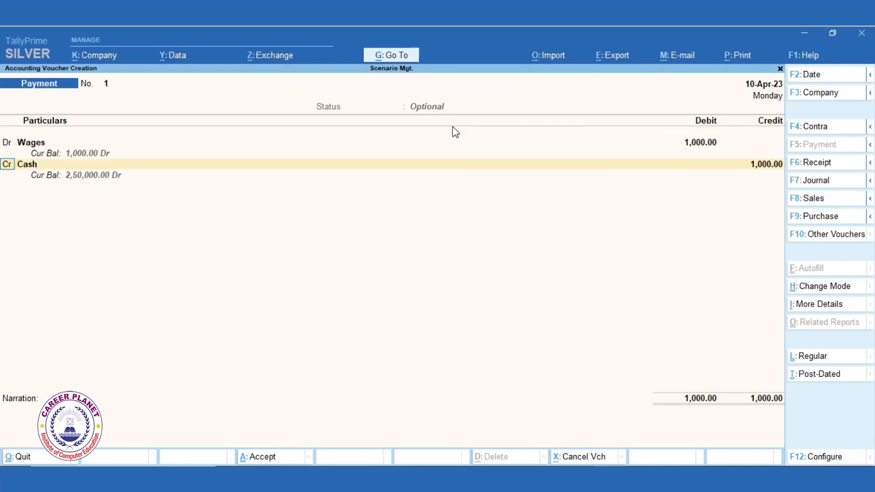
key(Return)
key(Return)
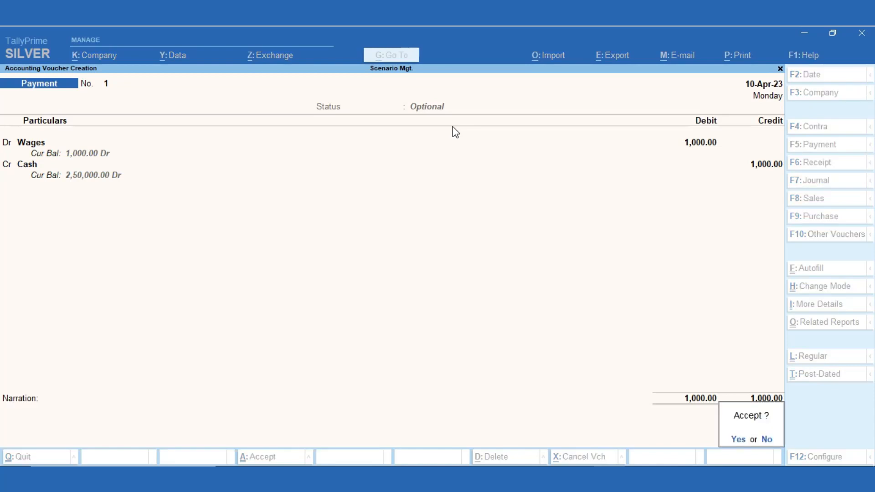
key(Return)
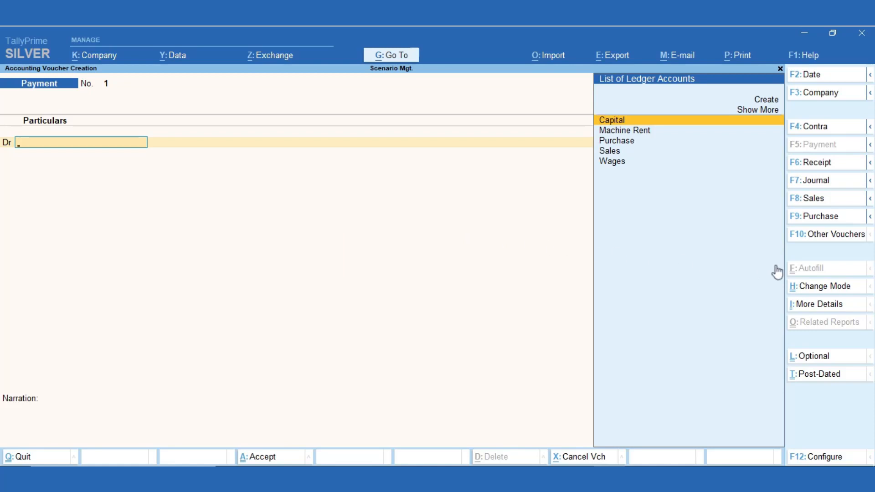
- Show the inactive voucher types and switch the entry to a Memorandum voucher
click(830, 236)
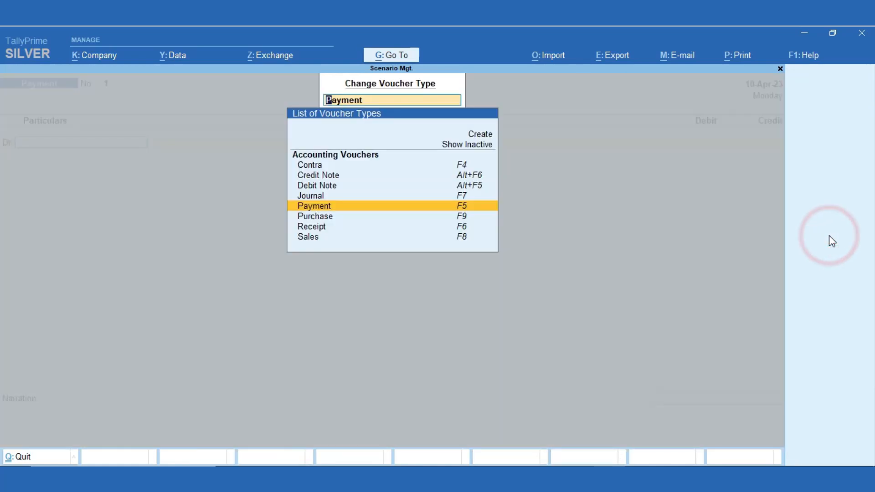
click(468, 146)
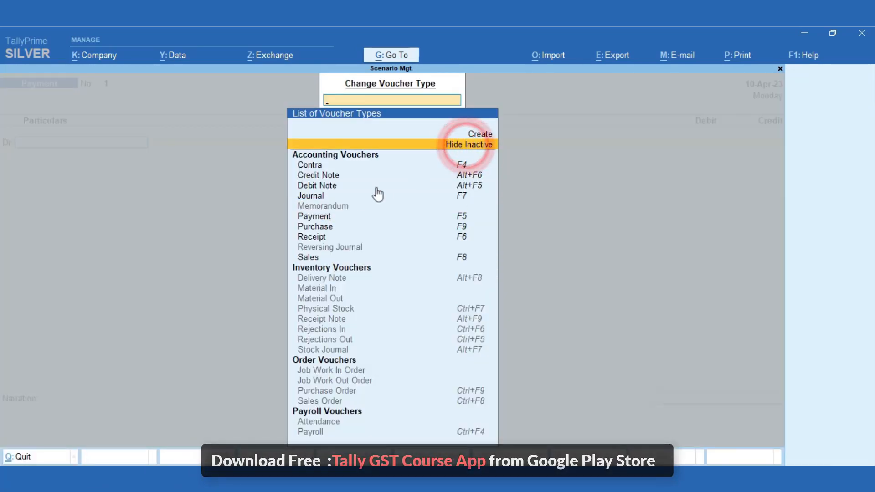
click(334, 205)
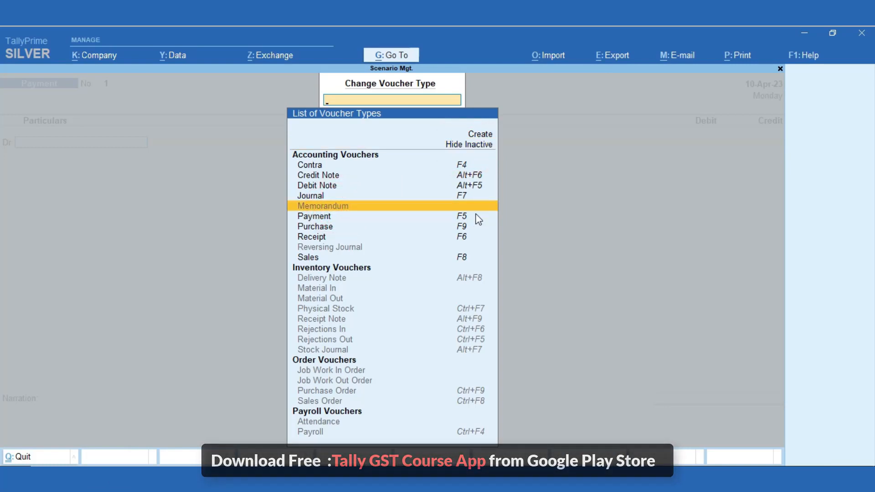
key(Return)
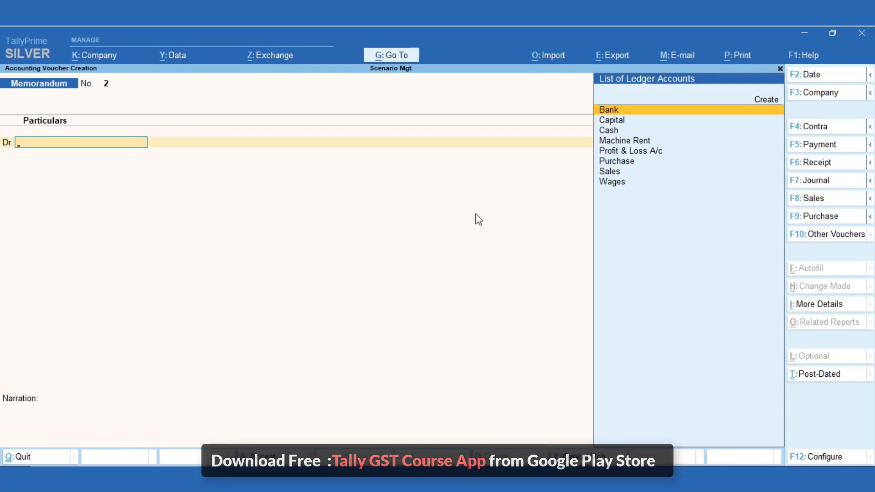
- Debit the Cash ledger with 1,000 in the Memorandum voucher
text(Sa)
key(BackSpace)
key(BackSpace)
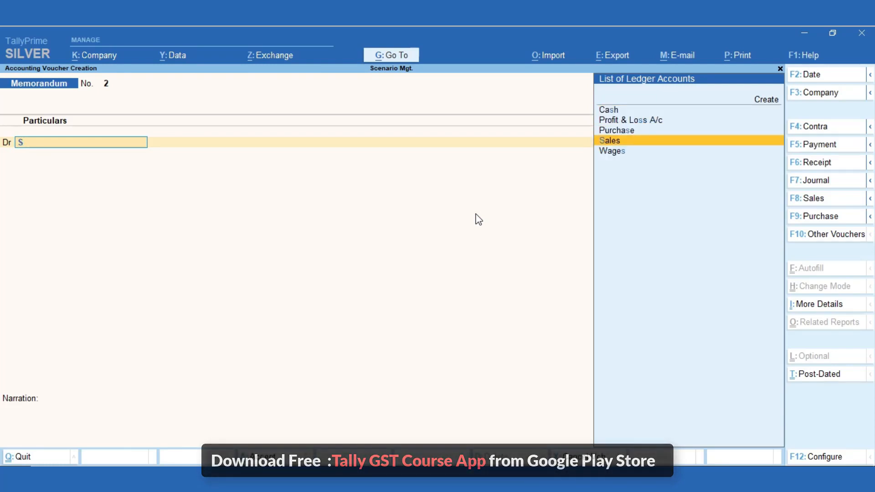
key(Down)
key(Down)
key(Return)
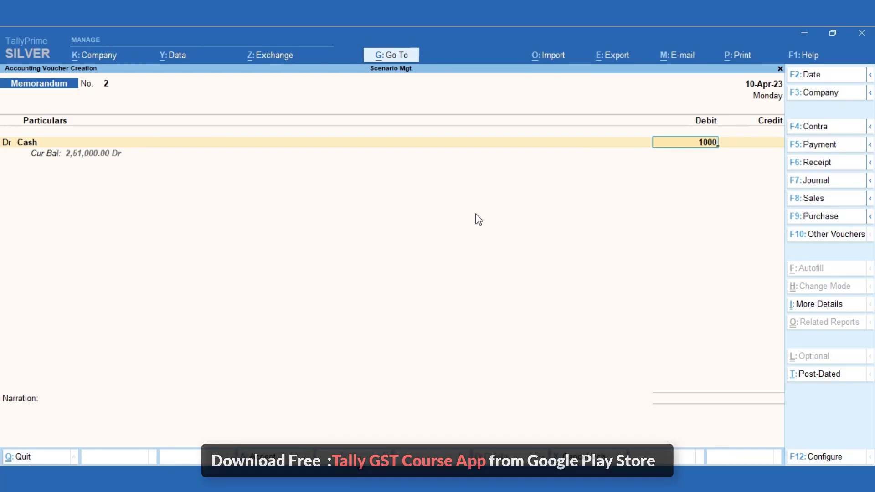
key(Return)
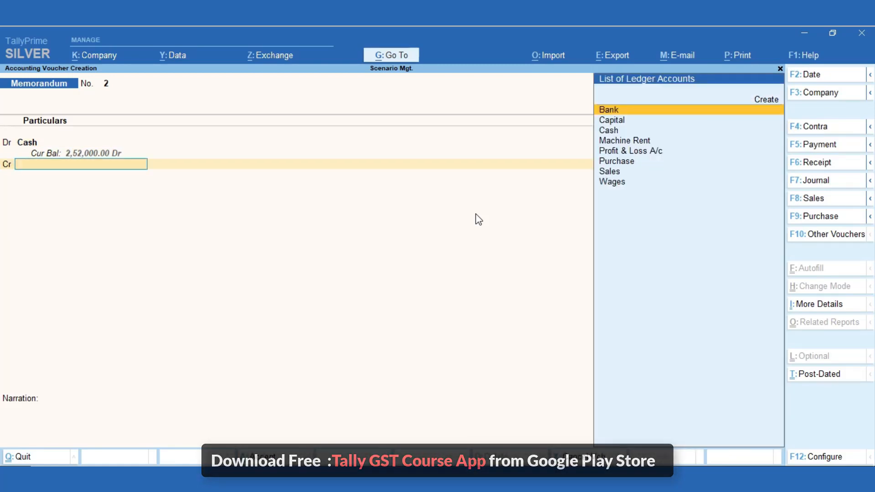
- Credit the Sales ledger with 1,000 and save the Memorandum voucher without a narration
text(Sa)
key(Return)
key(Return)
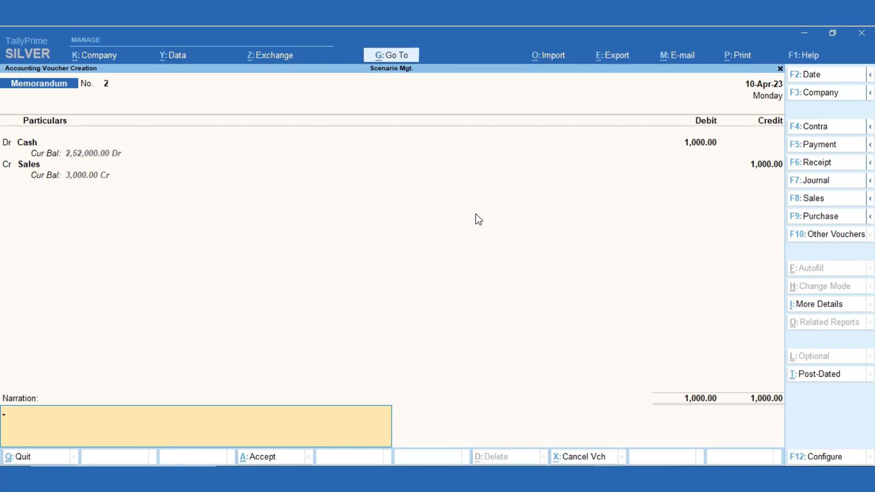
key(Return)
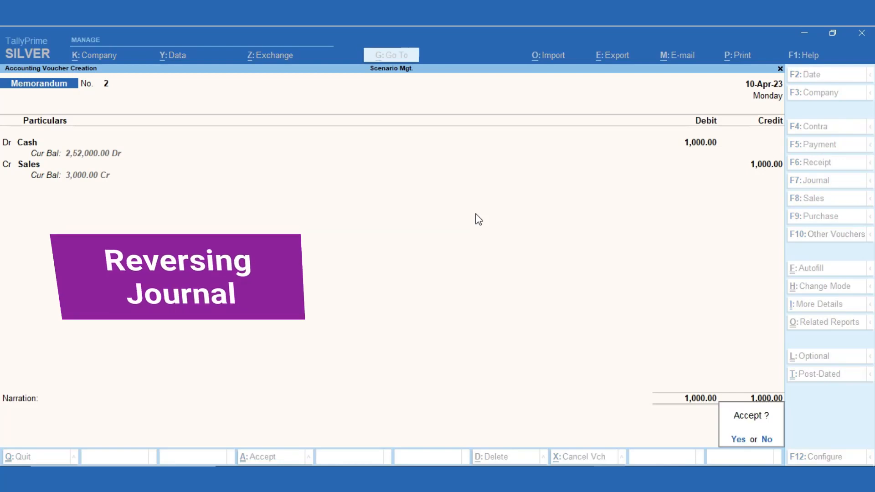
key(Return)
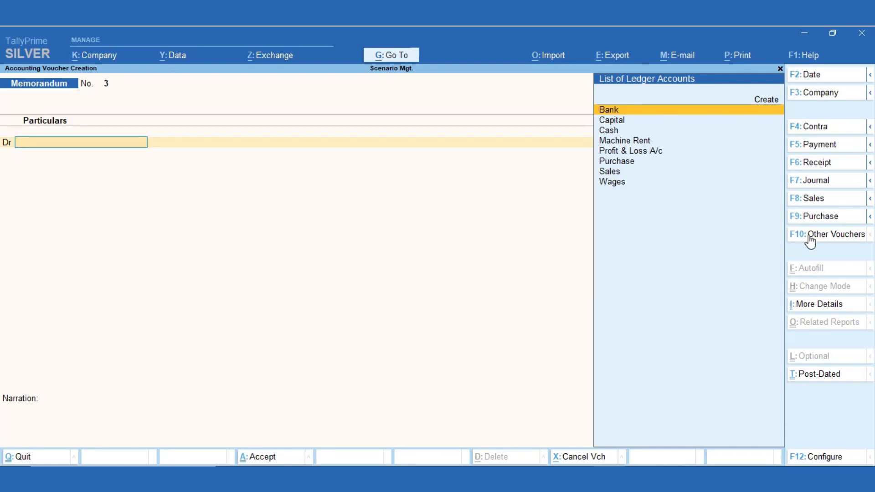
- Open the list of other voucher types from the Memorandum entry and show the inactive types
click(809, 237)
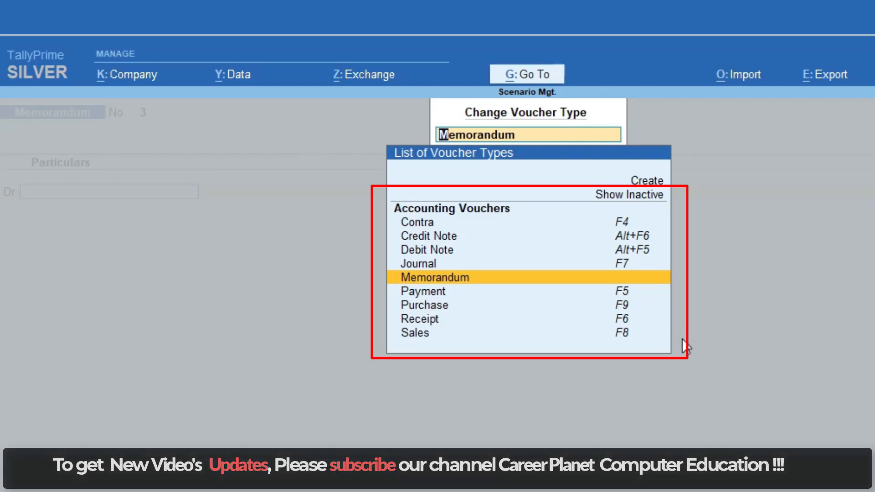
key(Up)
key(Up)
key(Up)
key(Up)
key(Up)
key(Return)
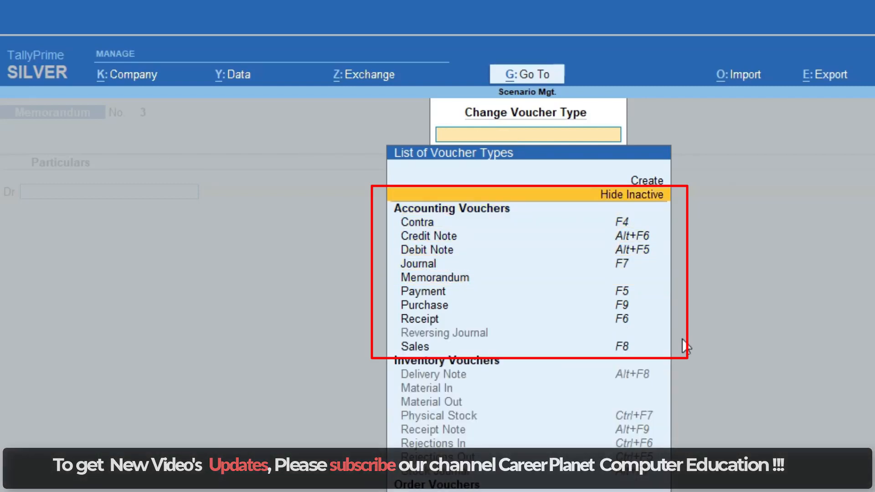
- Switch the entry to a Reversing Journal and activate that voucher type
key(Down)
key(Down)
key(Down)
key(Down)
key(Down)
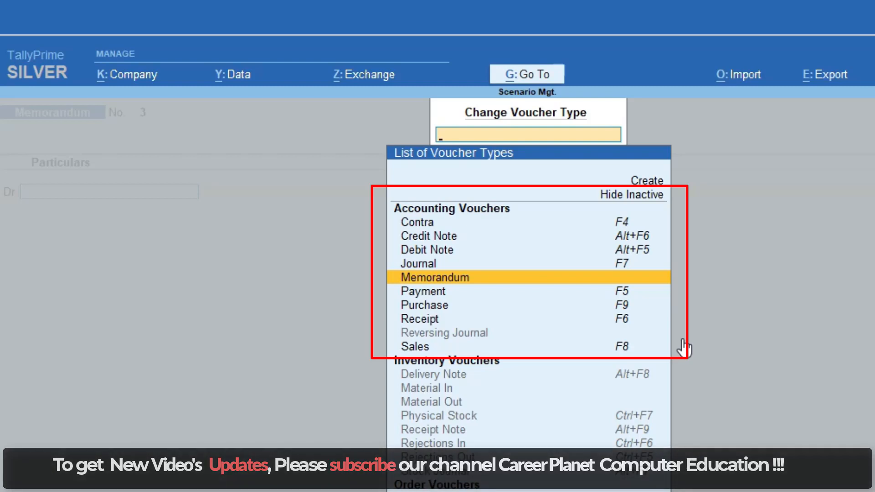
click(470, 333)
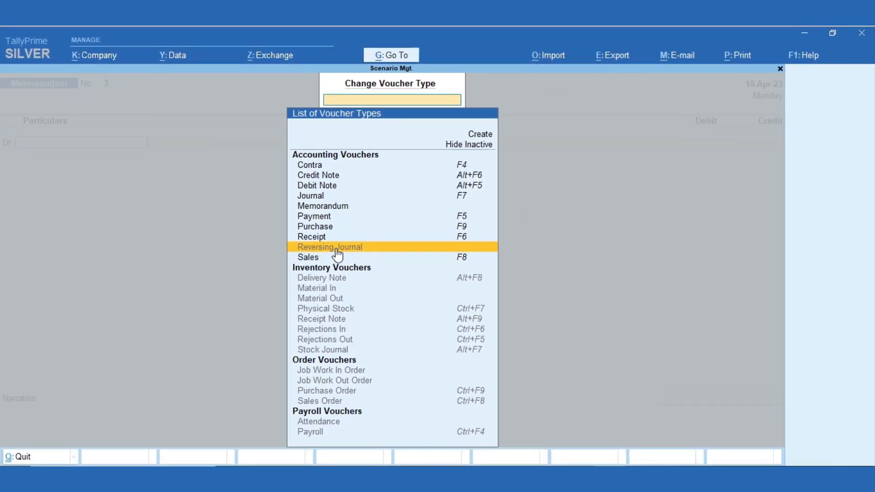
click(336, 249)
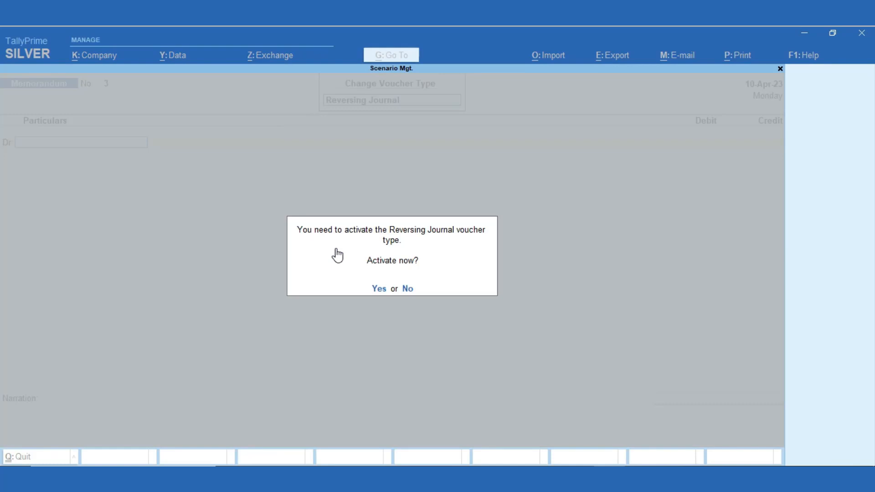
key(y)
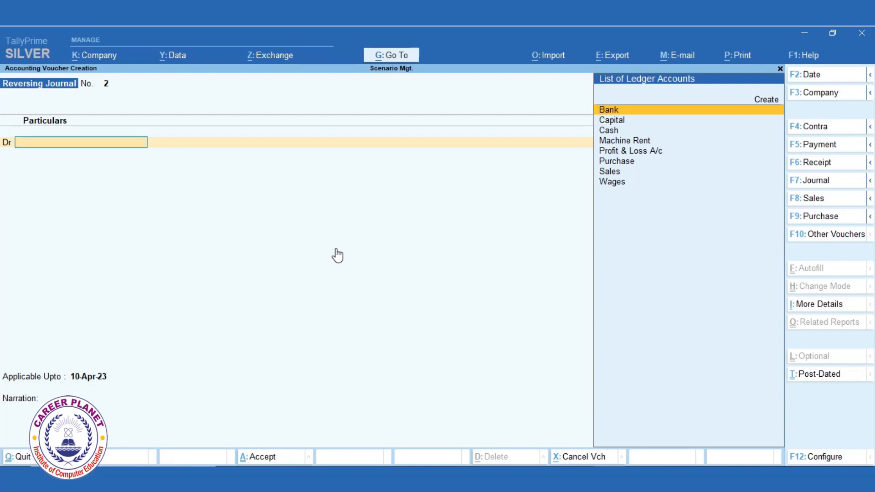
- Debit Machine Rent with 1,000 and credit Cash with the same amount in the Reversing Journal
text(ma)
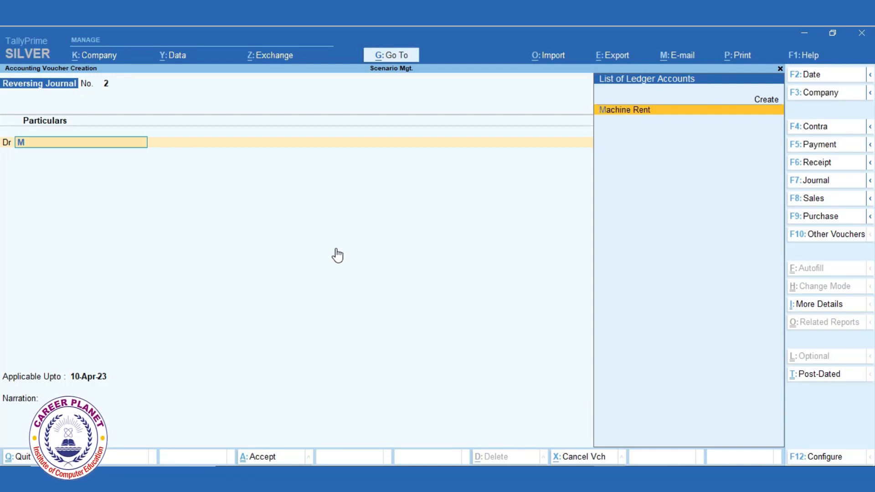
key(Return)
text(1000)
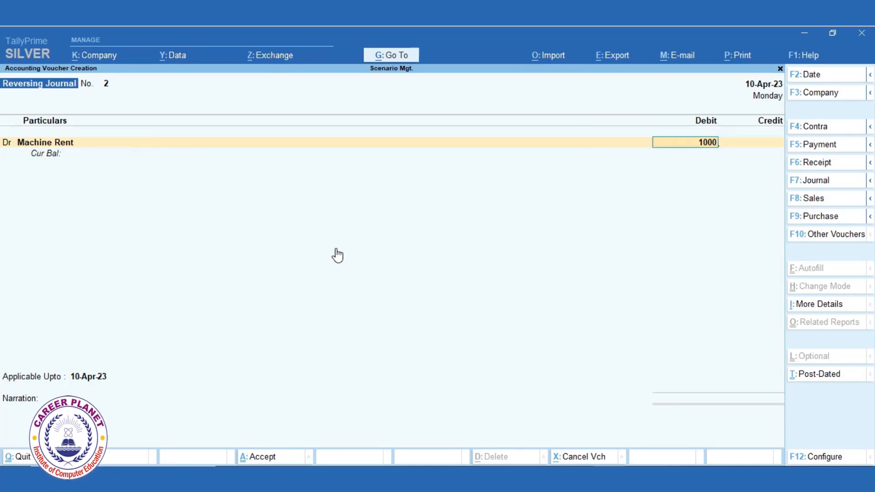
key(Return)
text(cas)
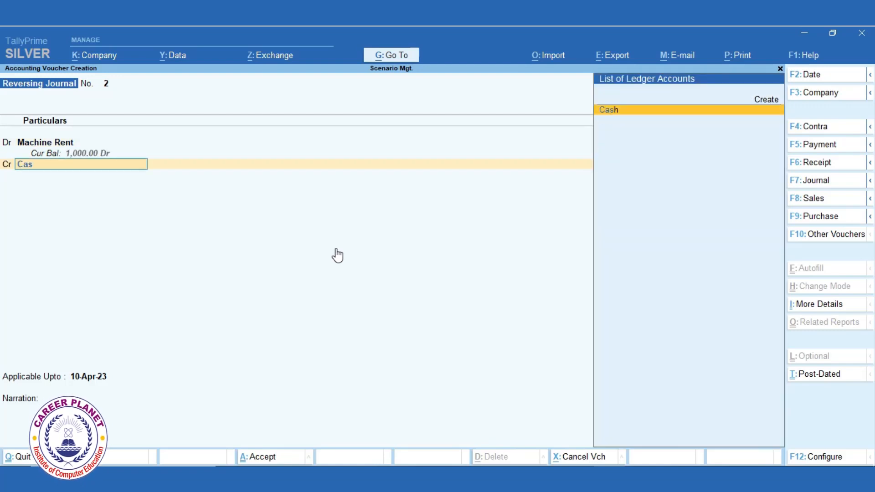
key(Return)
key(Return)
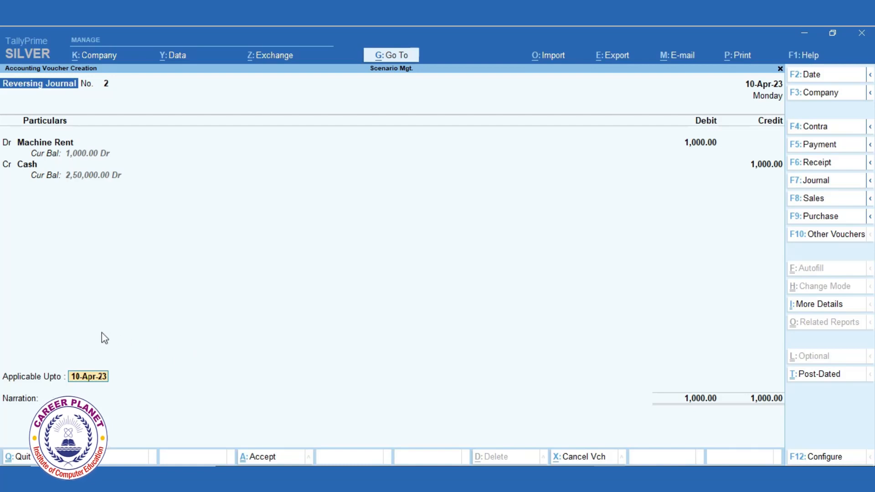
- Make the Reversing Journal applicable up to 1-May-23 and save it without a narration
text(1-5)
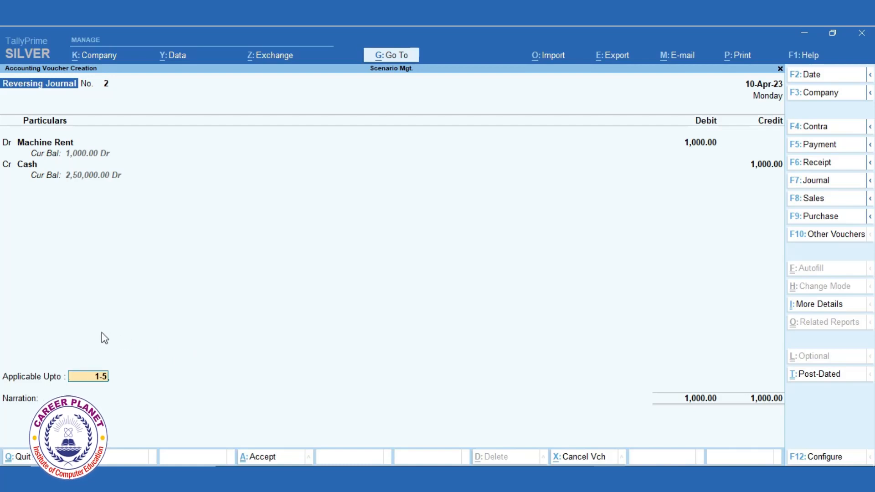
key(Return)
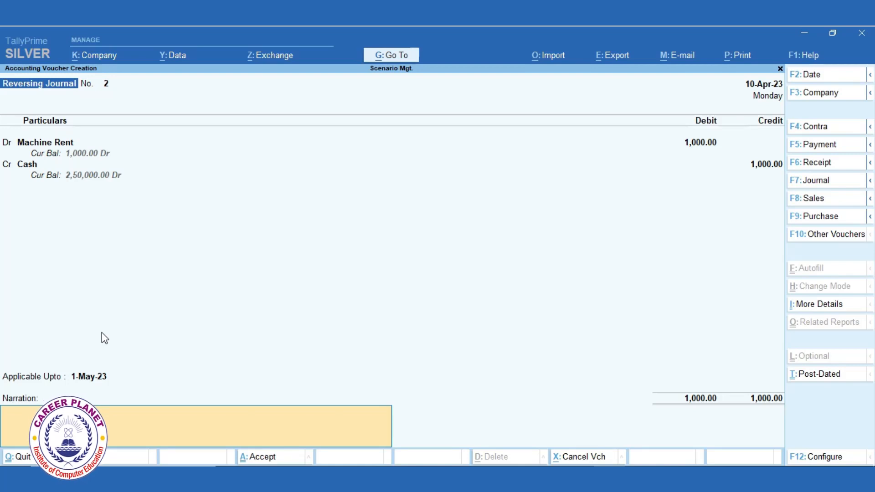
key(Return)
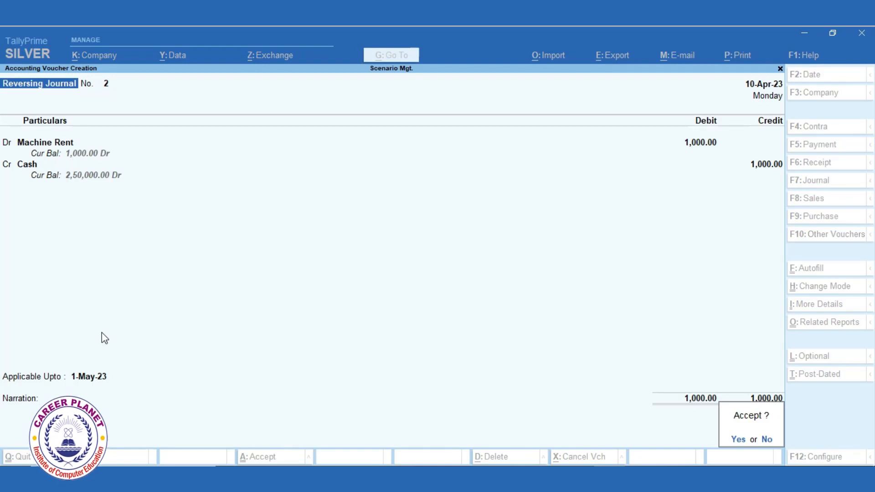
key(Return)
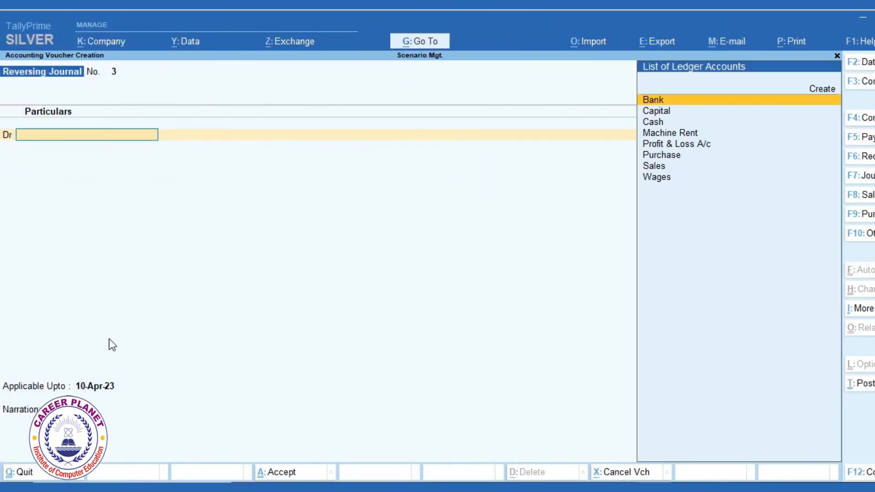
- Leave voucher entry and open the Profit & Loss A/c in detailed view
key(Escape)
key(Return)
key(Down)
key(Down)
key(Down)
key(Down)
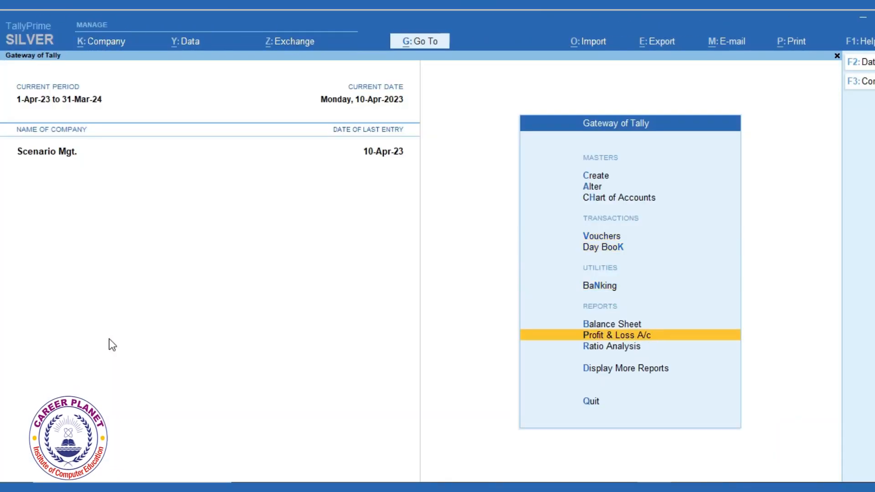
key(Return)
key(alt+F5)
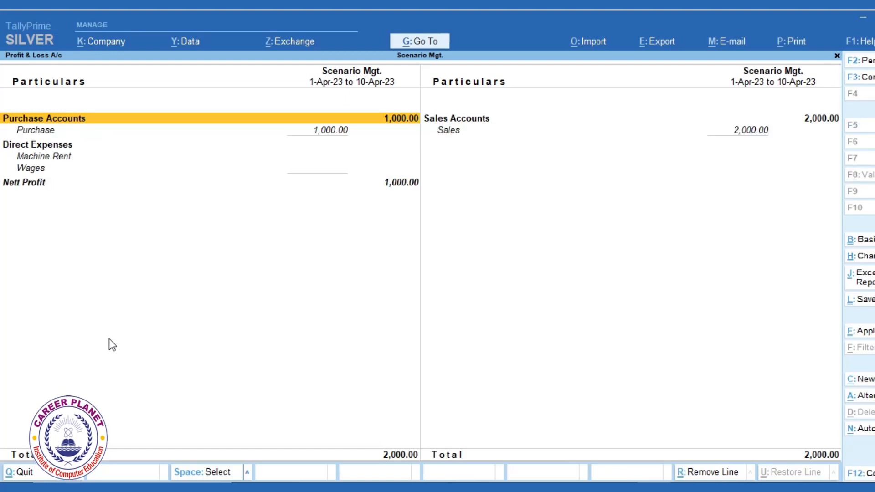
- Review the direct expenses, nett profit and Sales lines of the Profit & Loss A/c and close the report
key(Down)
key(Down)
key(Down)
key(Down)
key(Down)
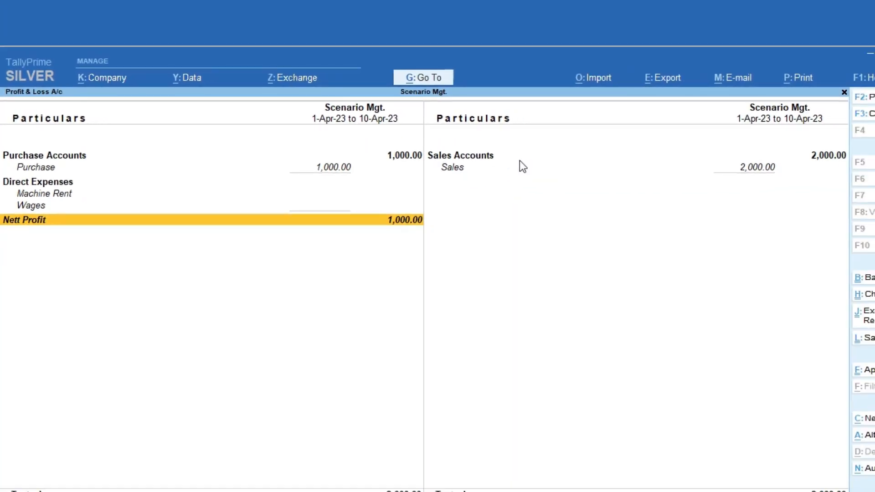
click(763, 173)
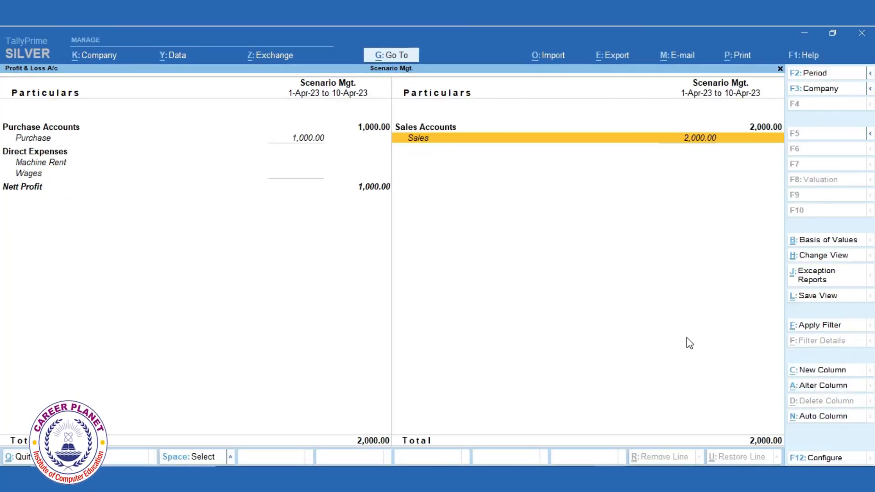
key(Escape)
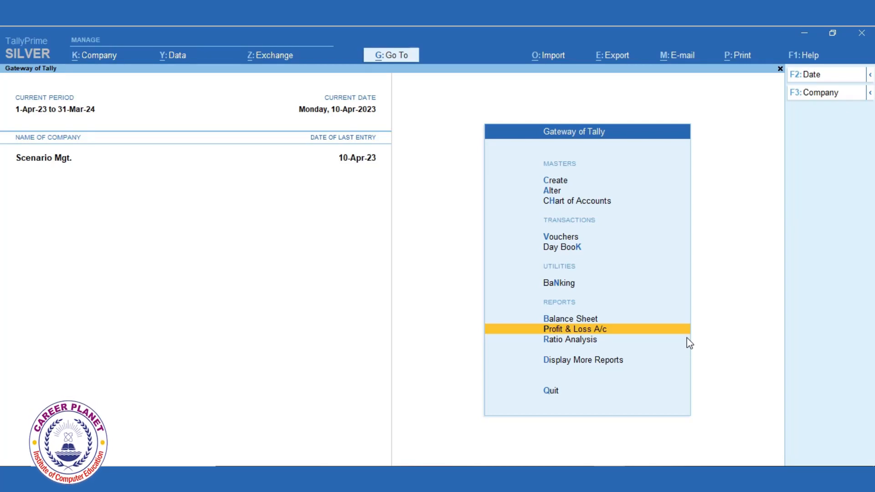
- View April's vouchers in the Memorandum Register among the exception reports and return to the report list
click(569, 361)
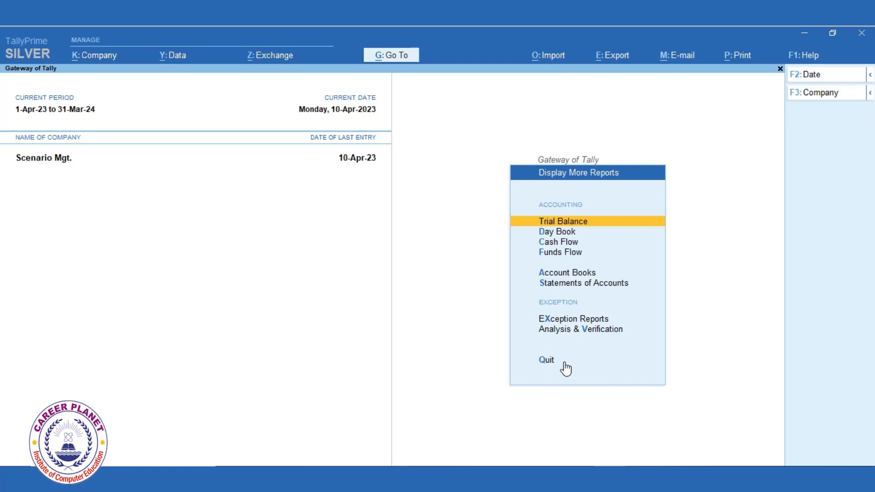
click(597, 321)
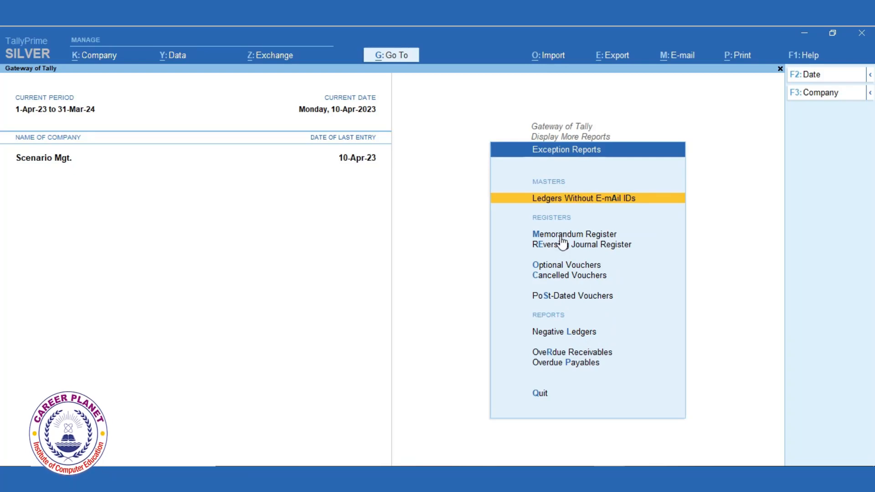
click(596, 235)
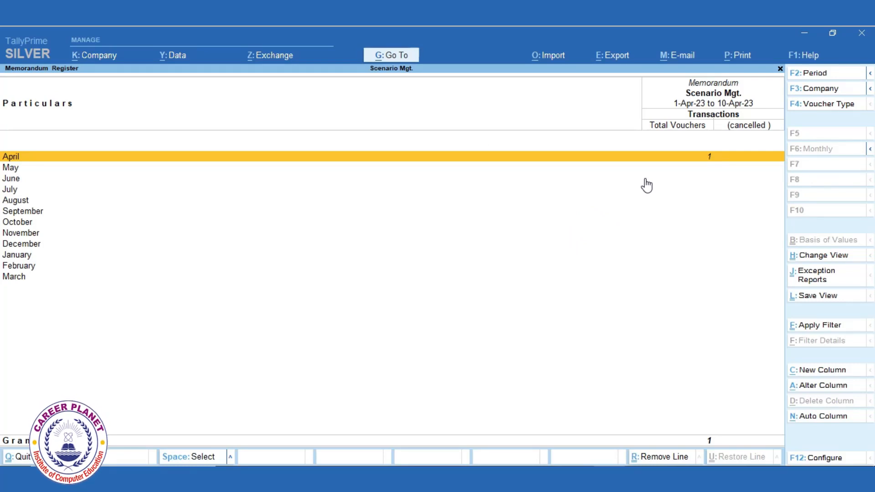
key(Return)
key(Escape)
key(Escape)
- View April's vouchers in the Reversing Journal Register and return to the exception reports
key(Down)
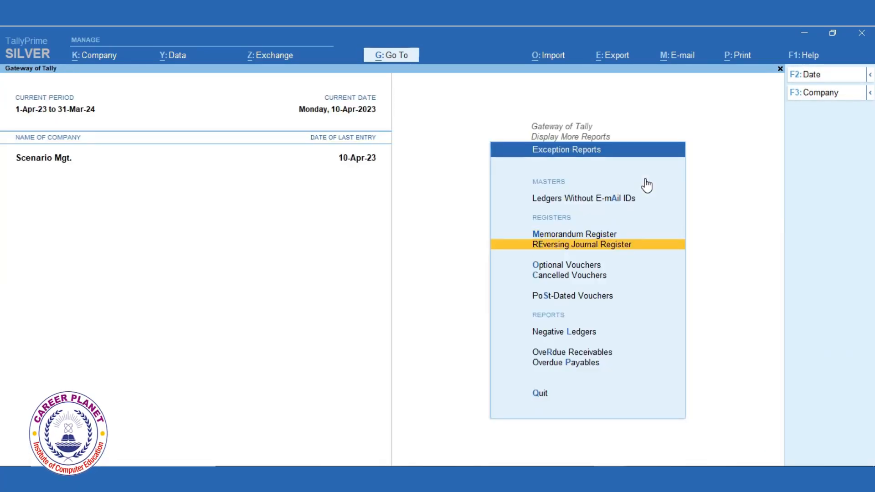
key(Return)
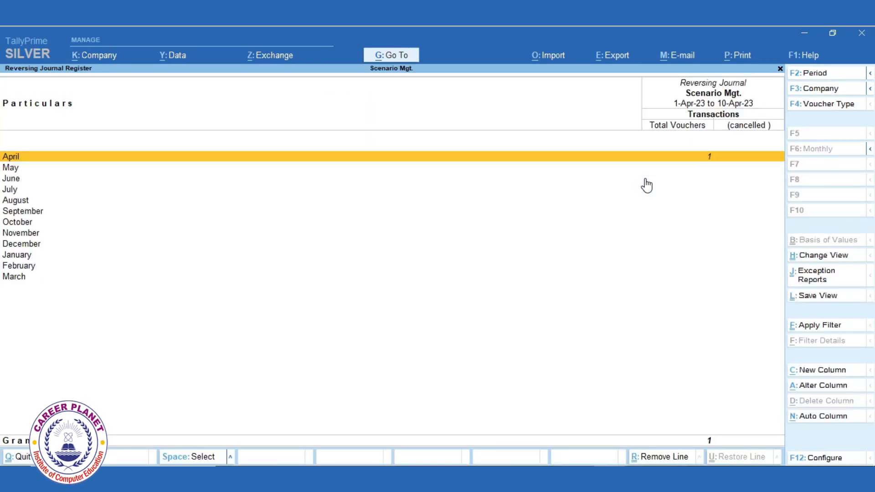
key(Return)
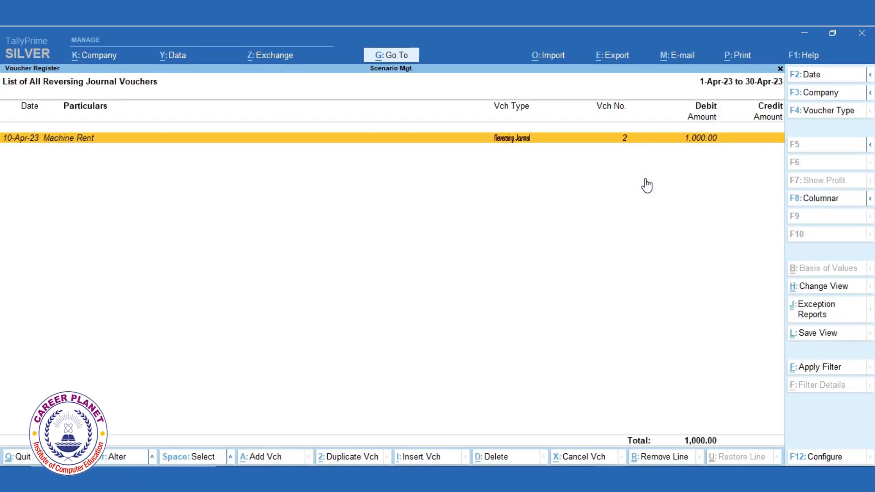
key(Escape)
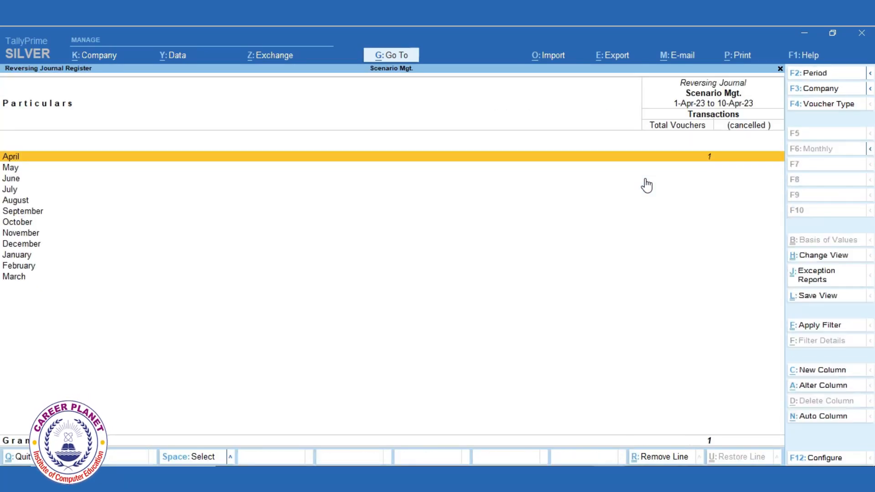
key(Escape)
- Open the Wages payment voucher from the list of optional vouchers for alteration
key(Down)
key(Return)
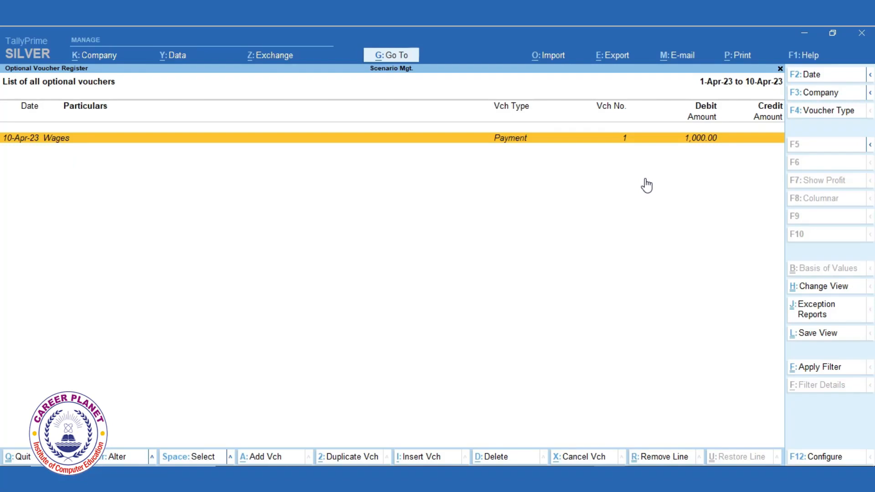
key(Return)
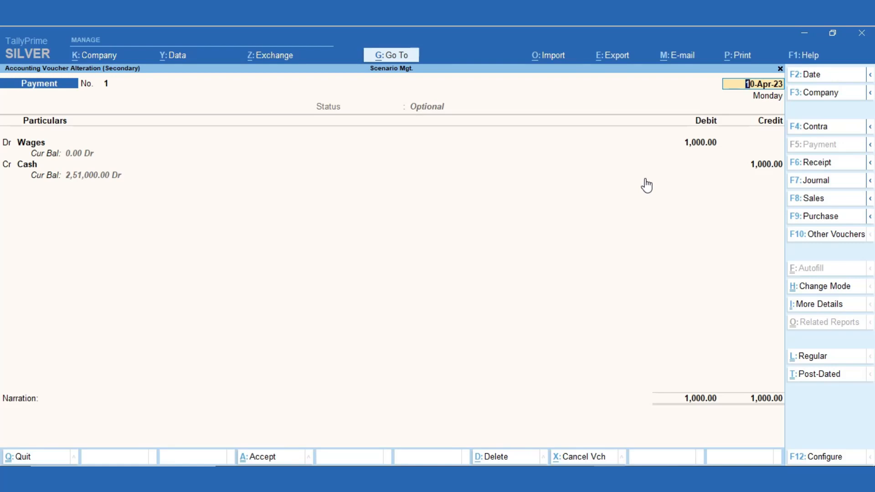
- Switch the Wages payment voucher to regular and back to optional, accept it and return to the Gateway of Tally
key(ctrl+l)
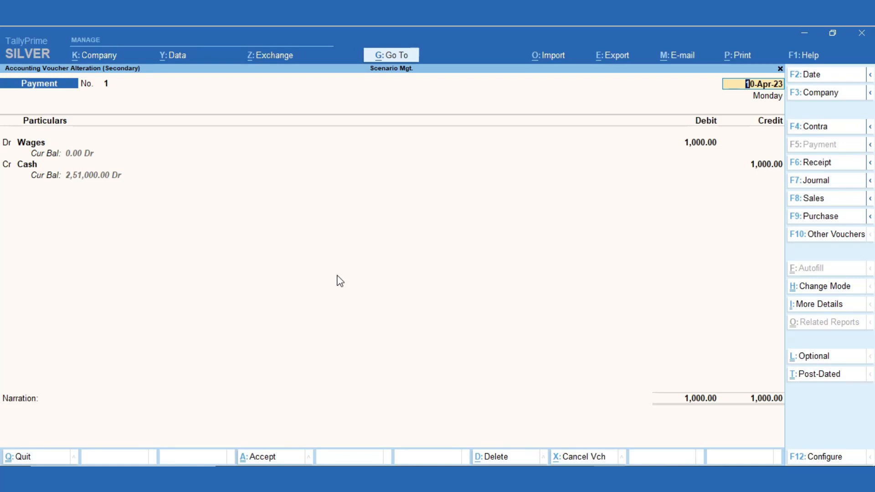
key(ctrl+l)
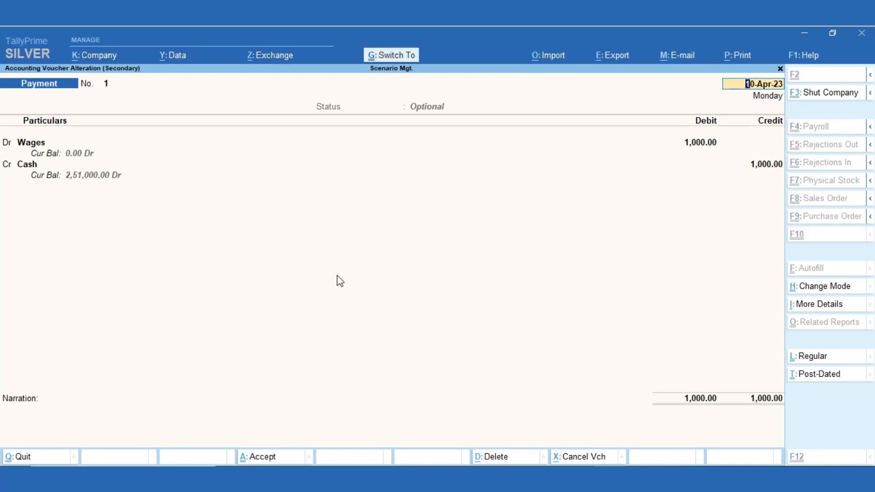
key(ctrl+a)
key(Escape)
key(Escape)
key(Escape)
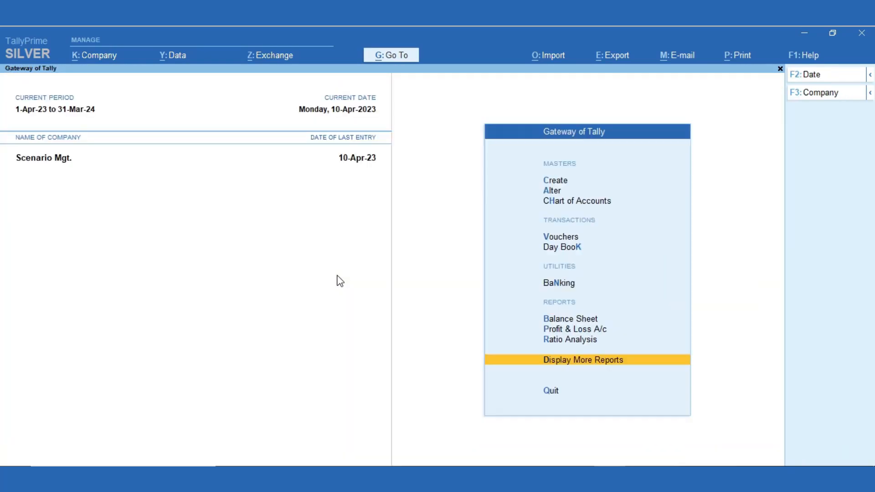
- Open the Day Book from the Gateway of Tally
key(Up)
key(Up)
key(Up)
key(Up)
key(Up)
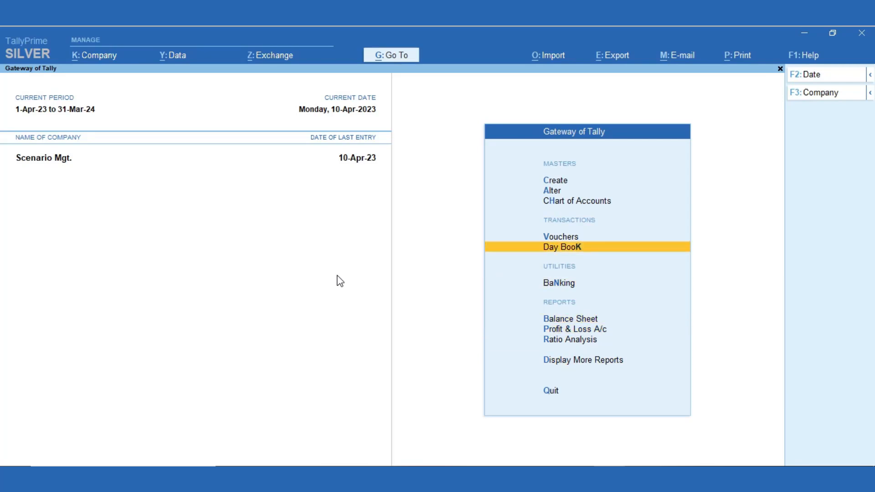
key(Return)
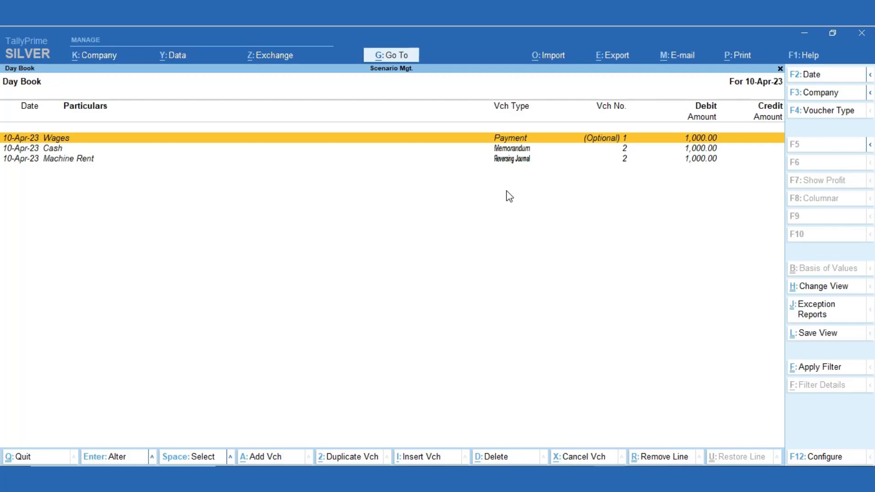
- Set the Day Book period from 1-4-2023 to 10-4-2023
key(alt+F2)
text(1-4-2023)
key(Return)
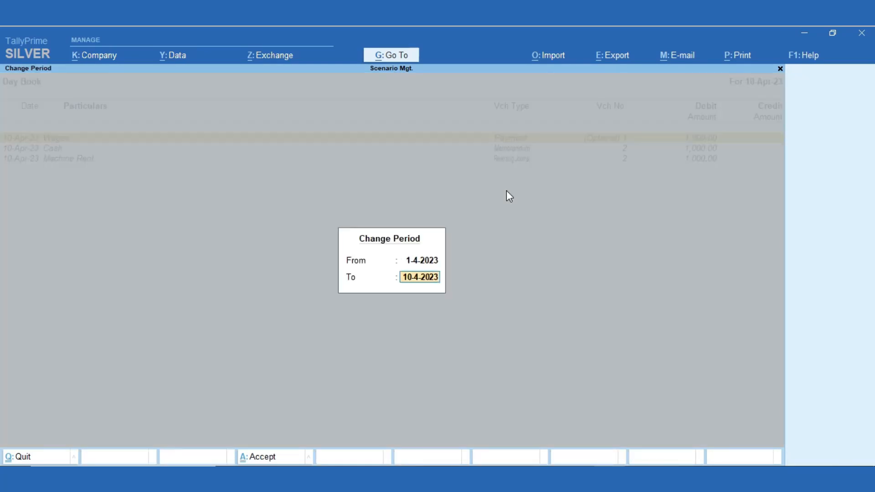
key(Return)
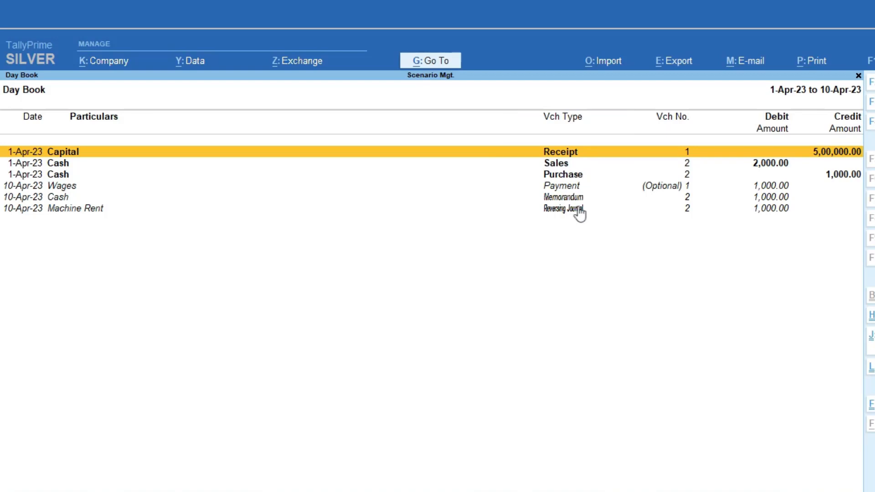
- Leave the Day Book and open master creation from the Gateway of Tally
key(Escape)
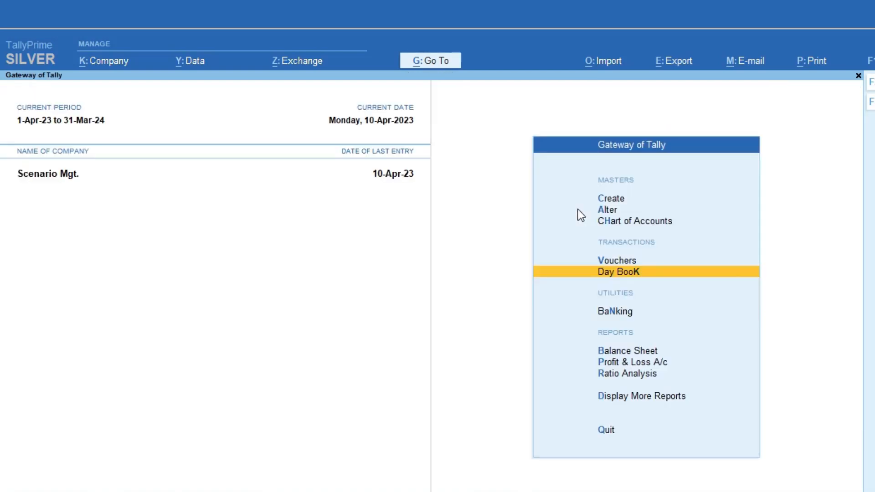
key(Up)
key(Up)
key(Up)
key(Up)
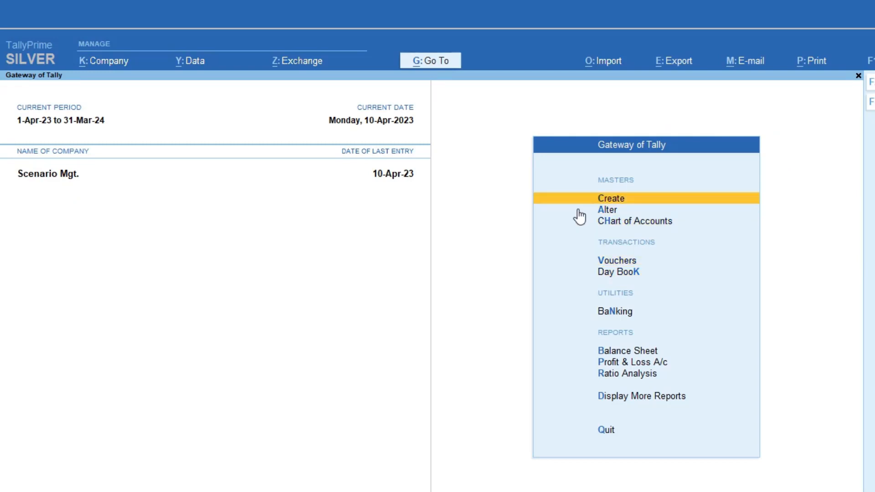
click(622, 201)
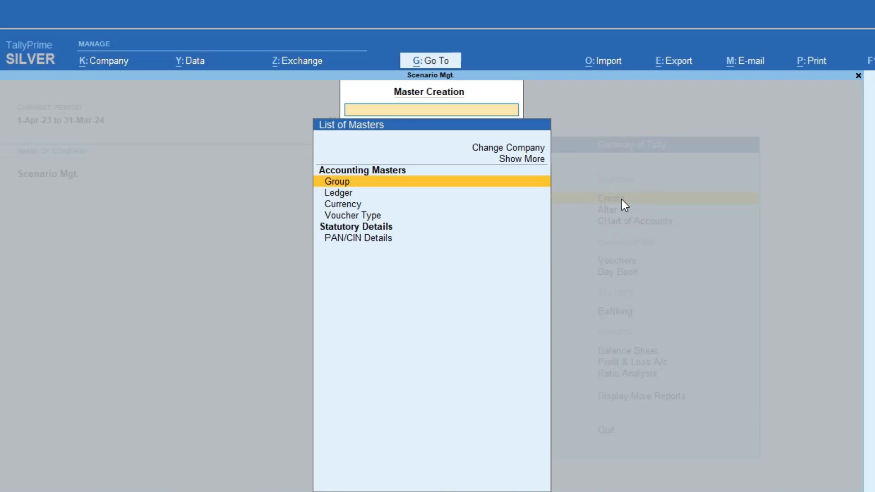
- Expand the list of masters to show more master types
key(Down)
key(Down)
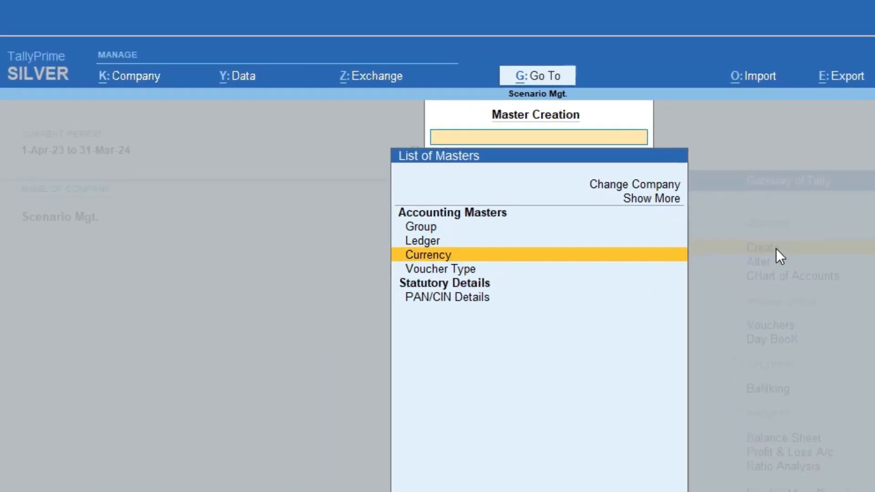
key(Down)
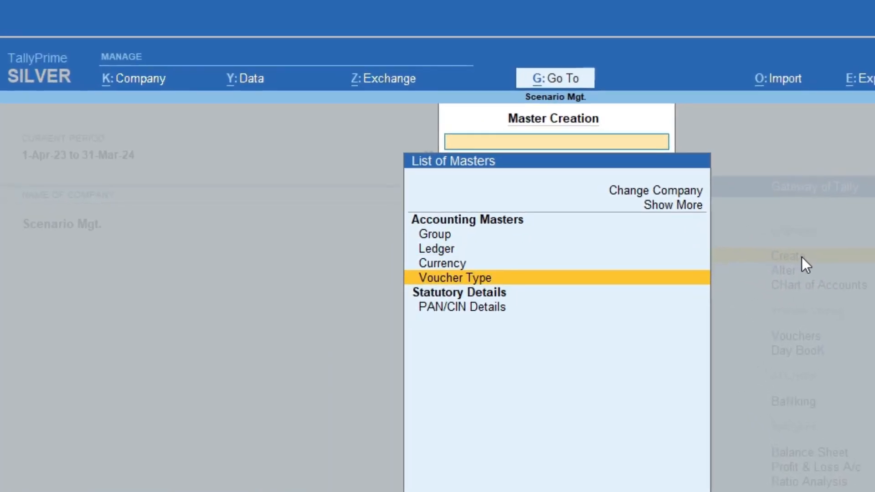
key(Up)
key(Up)
key(Up)
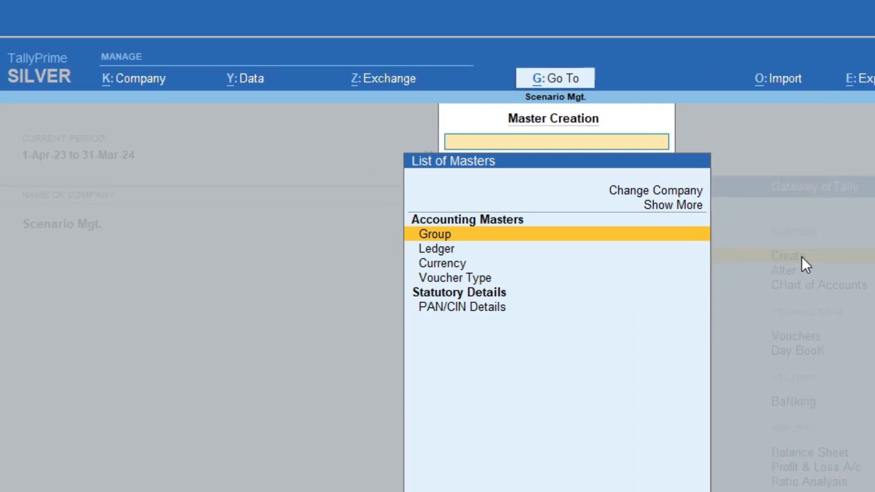
key(Up)
key(Up)
key(Return)
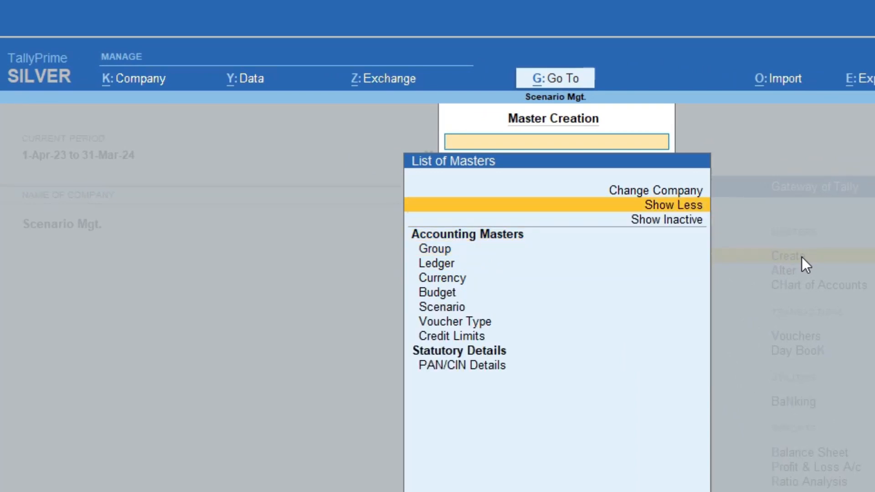
- Start a new Scenario master named Future Exp. with Include actuals kept at Yes
key(Down)
key(Down)
key(Down)
key(Down)
key(Down)
key(Down)
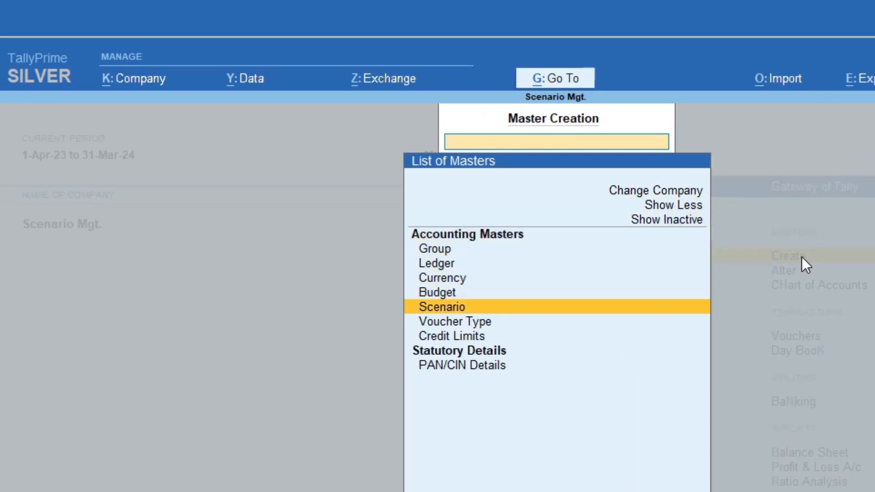
key(Return)
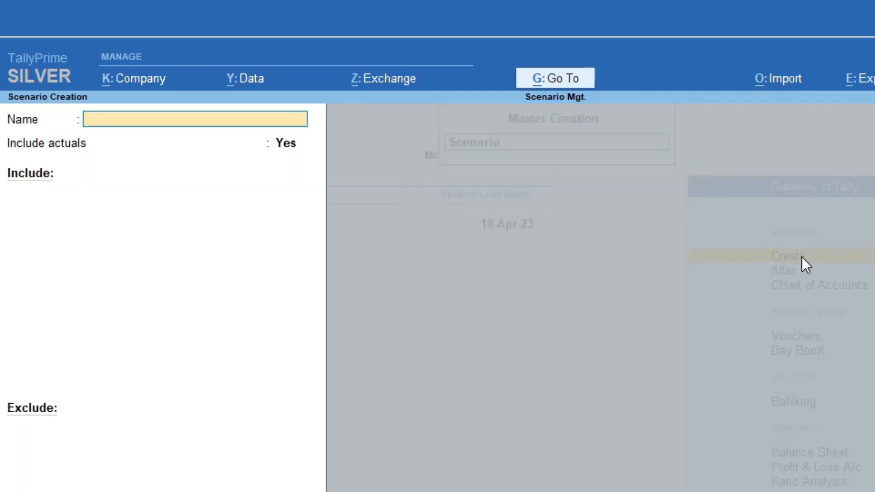
text(Future exp.)
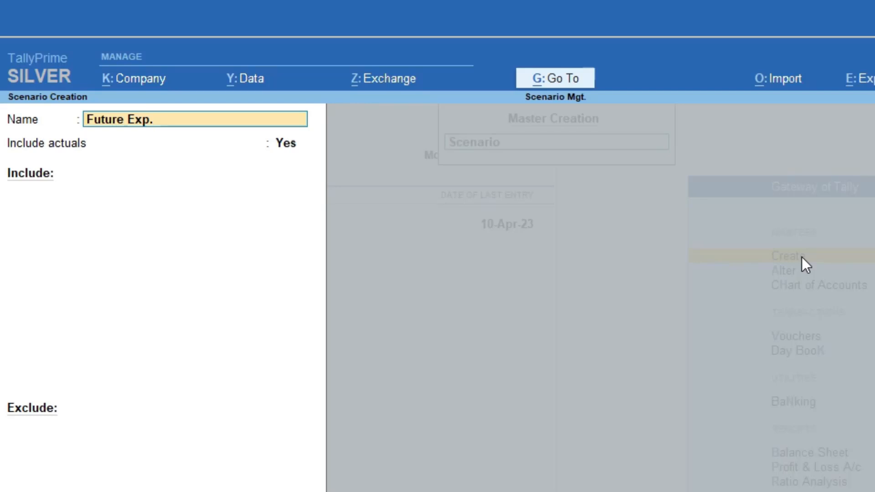
key(Return)
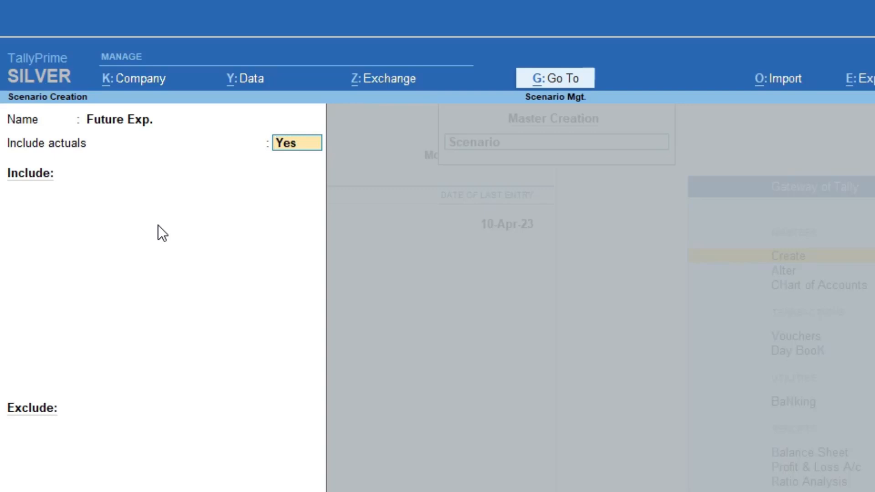
key(Return)
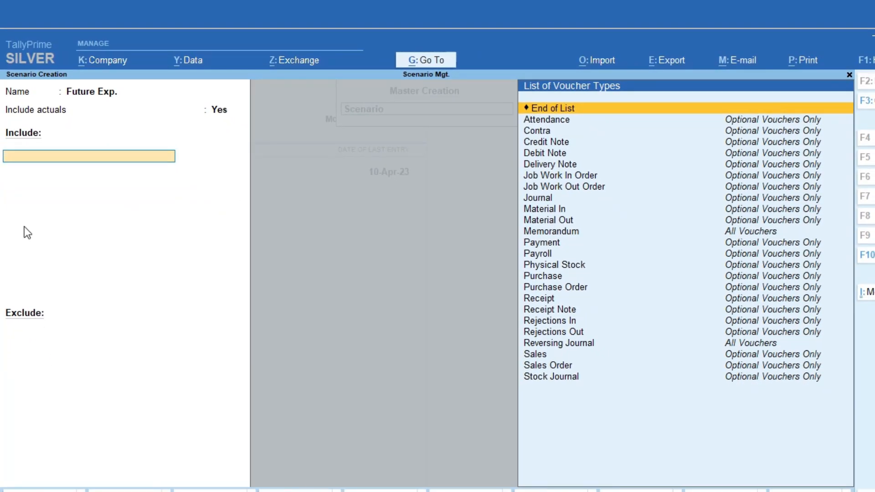
- Include the Memorandum, Reversing Journal and Payment voucher types in the scenario and end the inclusion list
click(551, 231)
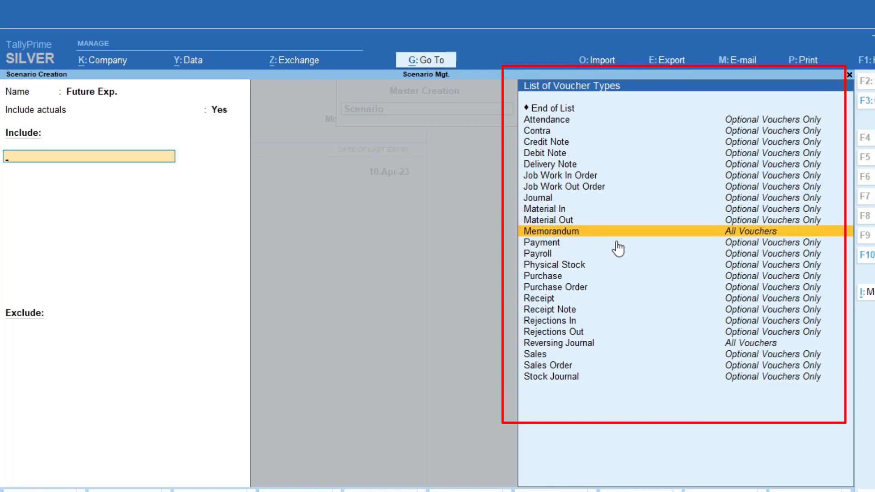
click(716, 233)
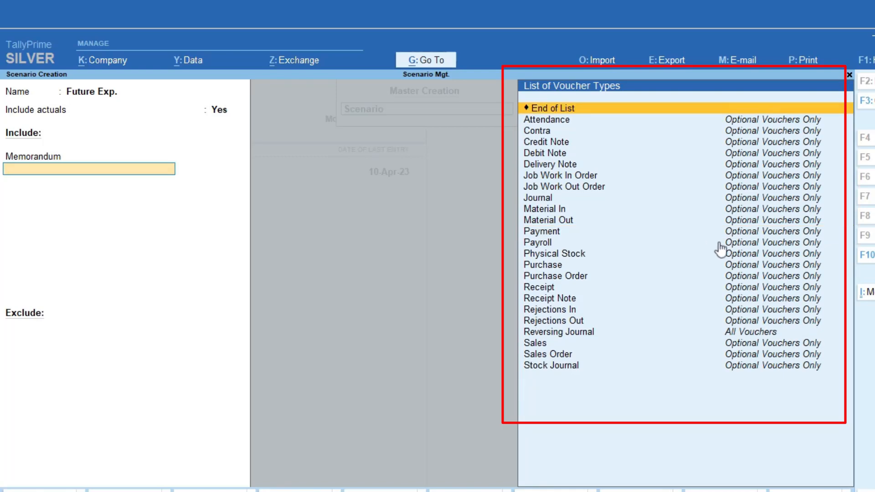
click(749, 332)
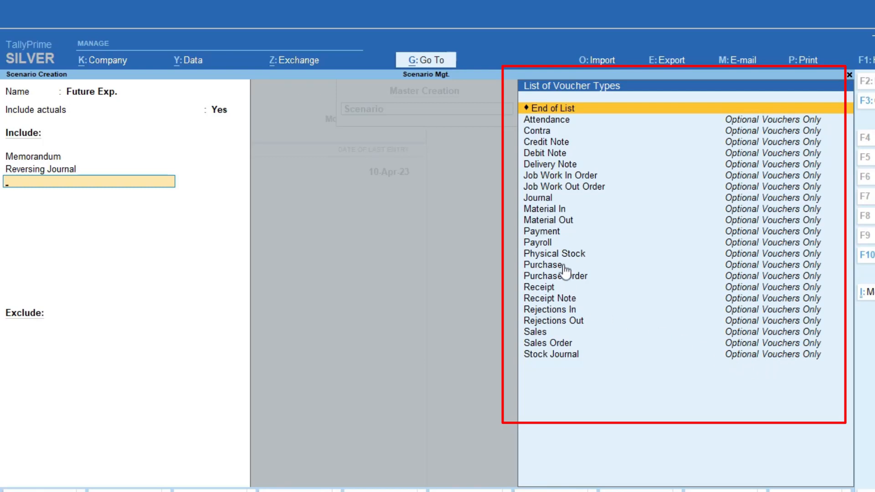
click(557, 235)
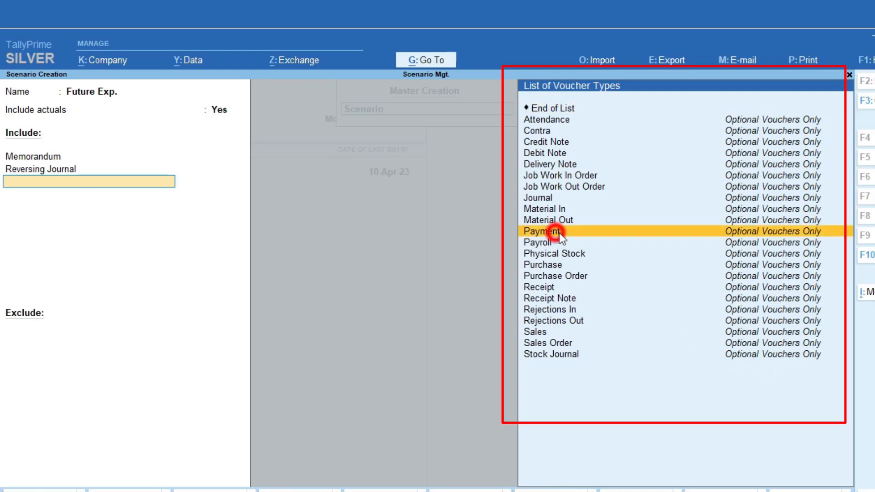
click(738, 236)
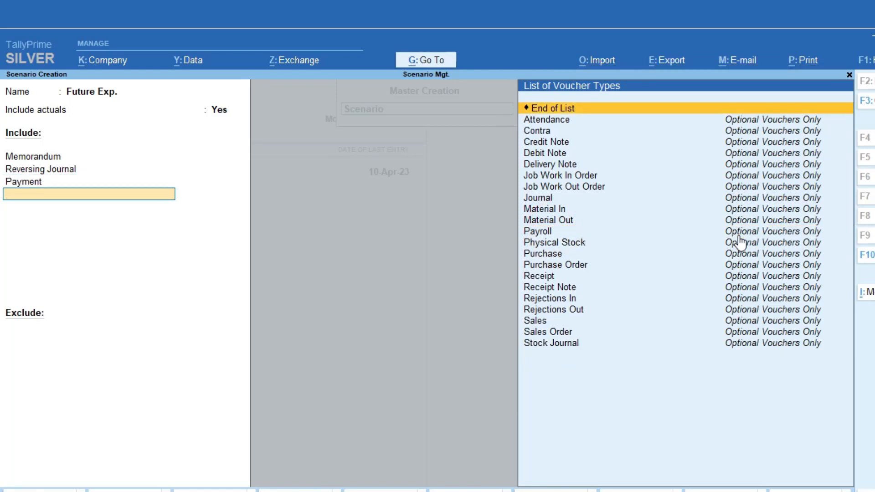
key(Return)
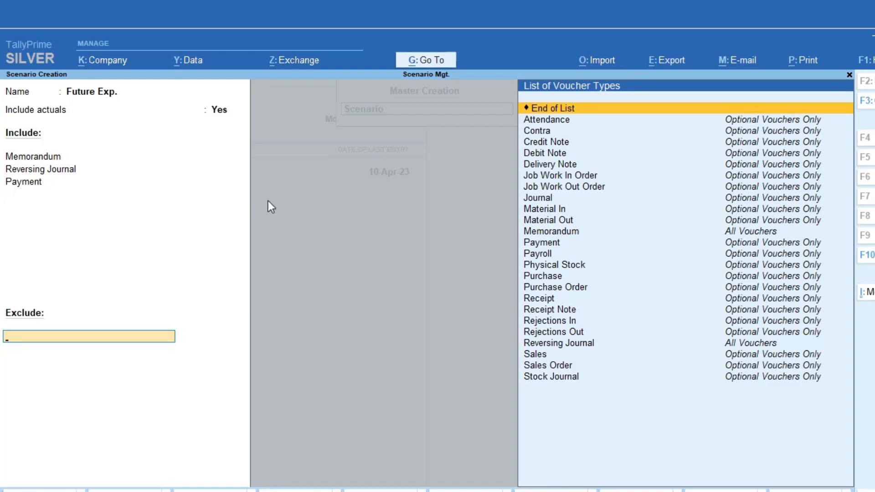
- Leave the scenario's exclusion list empty, save the scenario and close the creation form
click(548, 197)
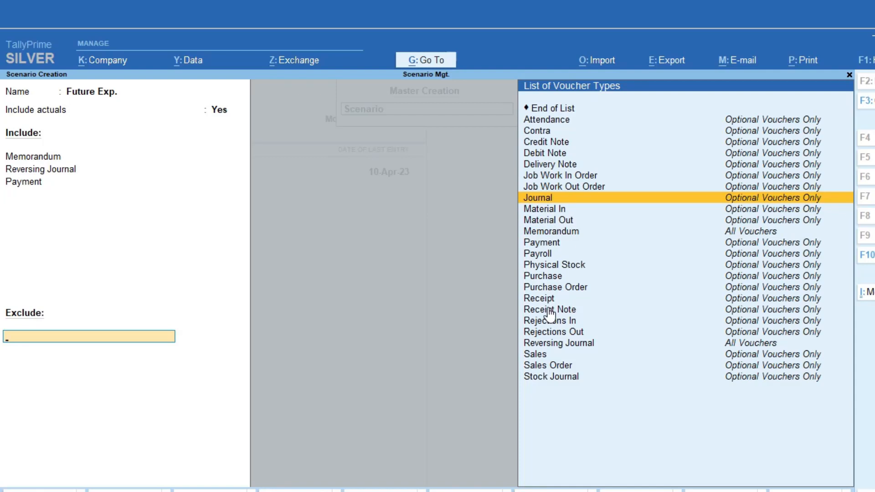
click(565, 111)
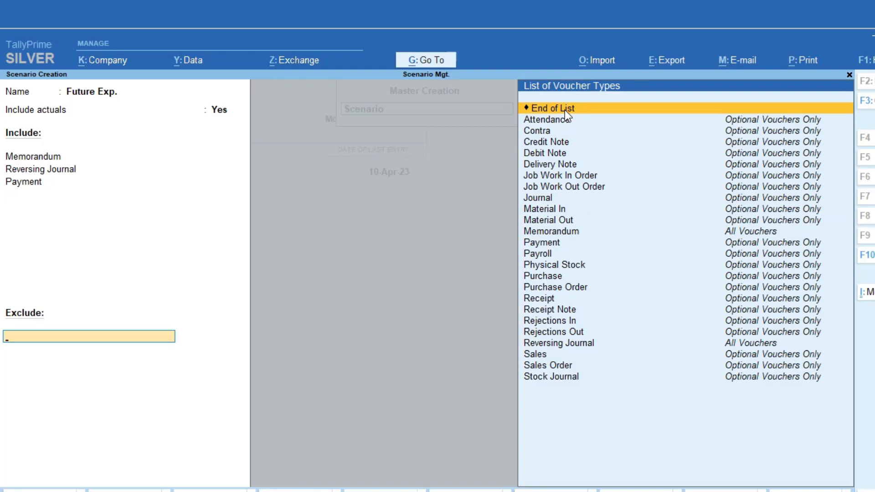
key(Return)
key(Return)
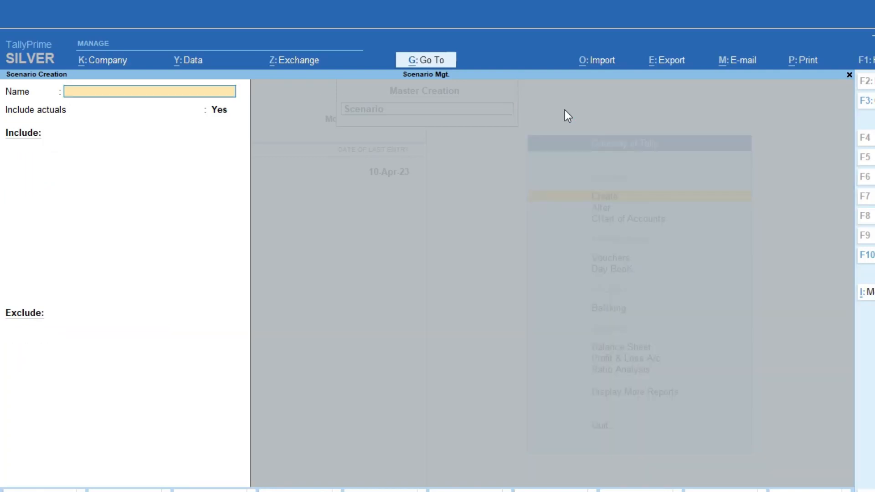
key(Escape)
key(Return)
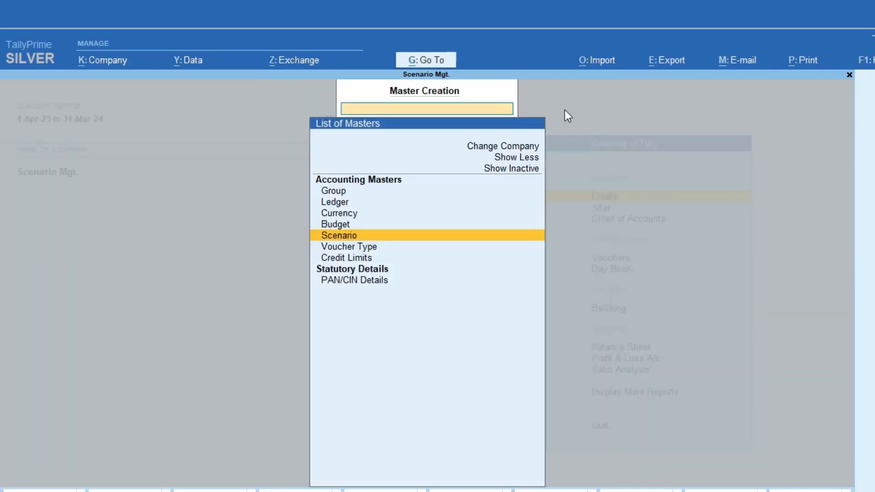
- Return to the Gateway of Tally and open the Profit & Loss A/c report
key(Escape)
key(Down)
key(Down)
key(Down)
key(Down)
key(Down)
key(Down)
key(Down)
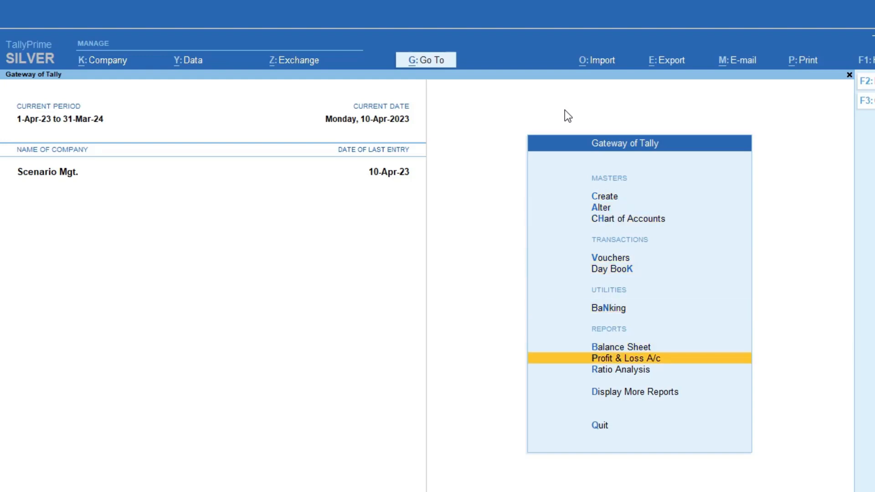
key(Return)
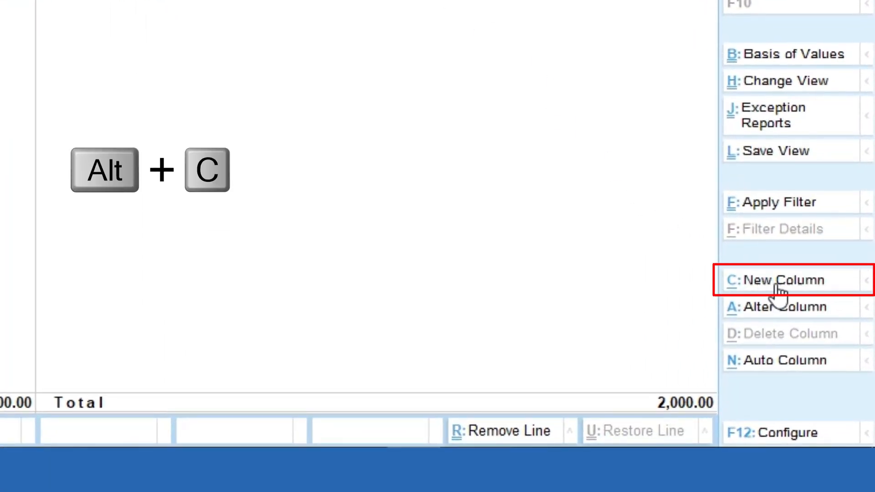
- Add a column from 1-Apr-23 with a blank end date, showing Future Exp. scenario values without variance
key(alt+c)
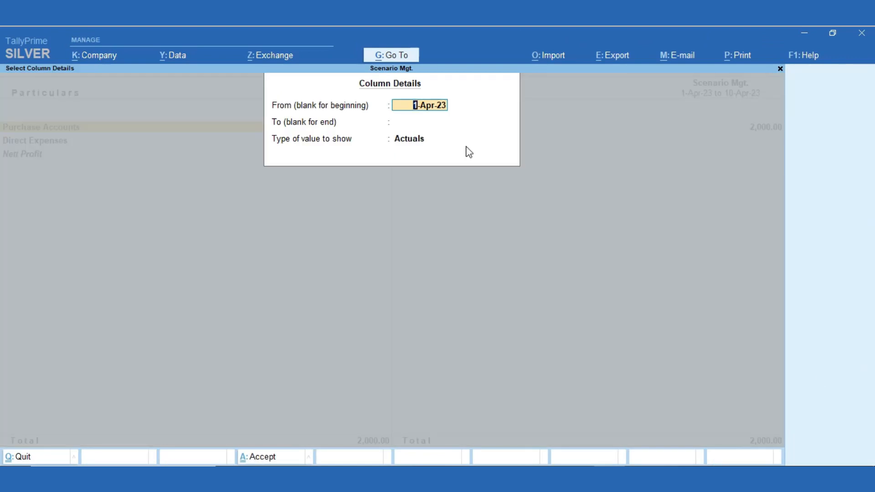
key(Return)
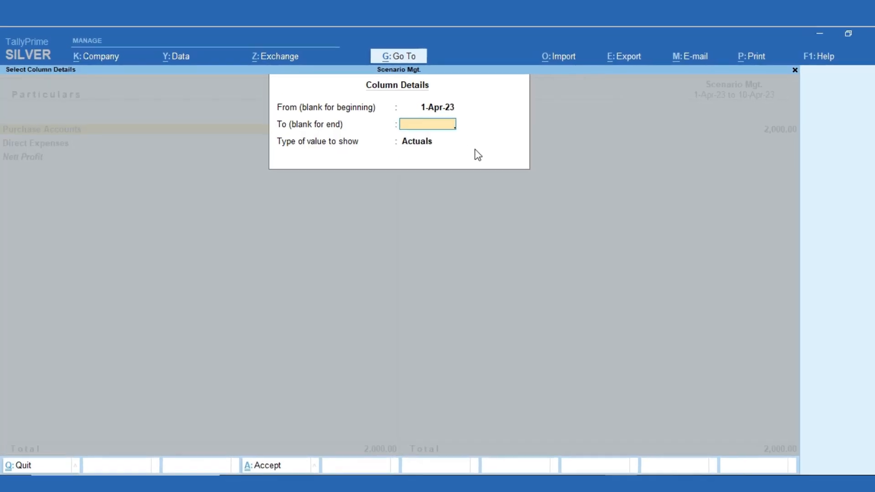
key(Return)
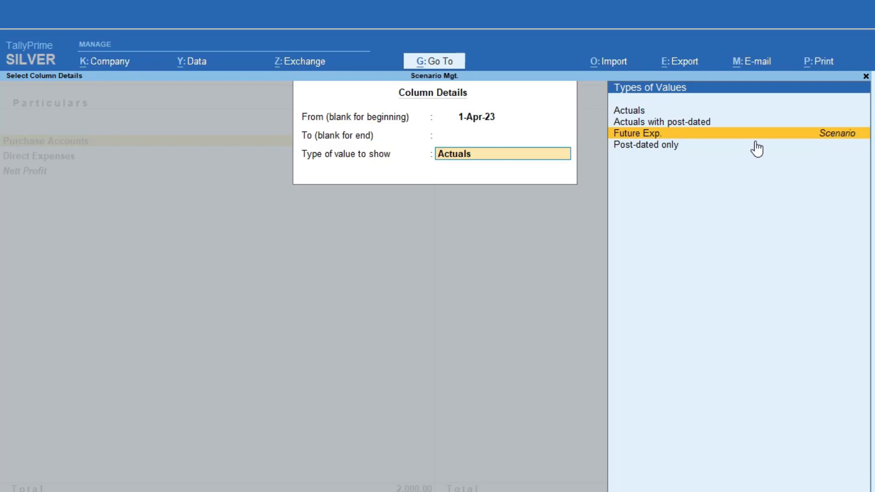
key(Return)
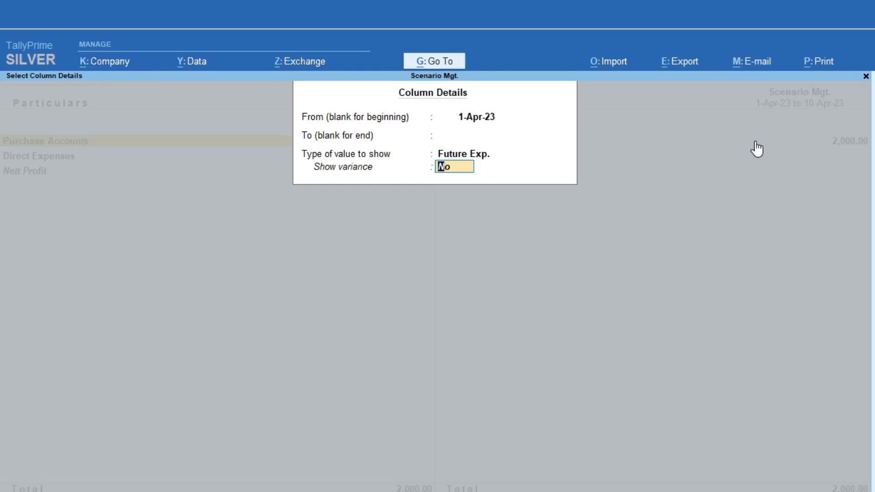
key(Return)
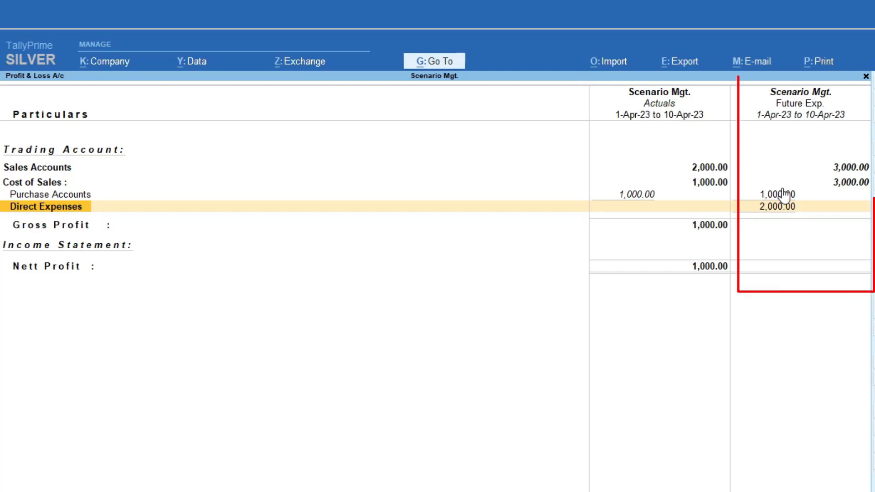
- Show the Profit & Loss A/c in detail and examine the Future Exp. amounts for sales, purchases, Machine Rent and Wages
key(alt+F5)
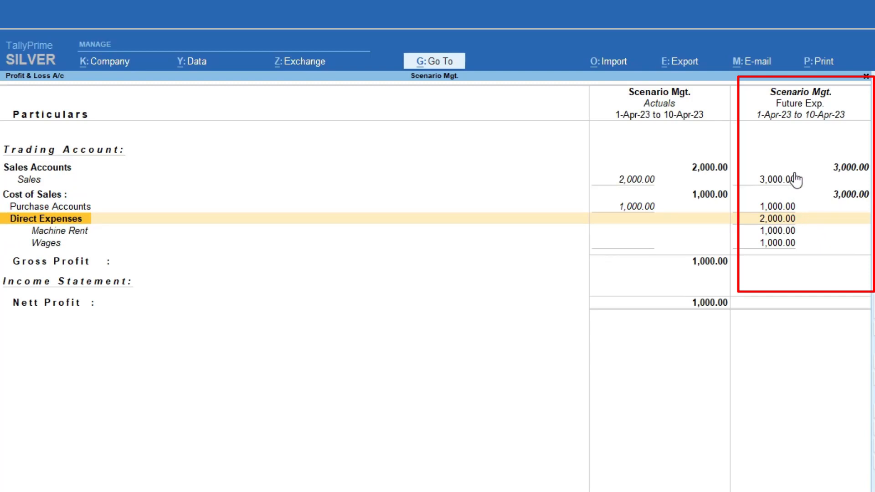
click(836, 194)
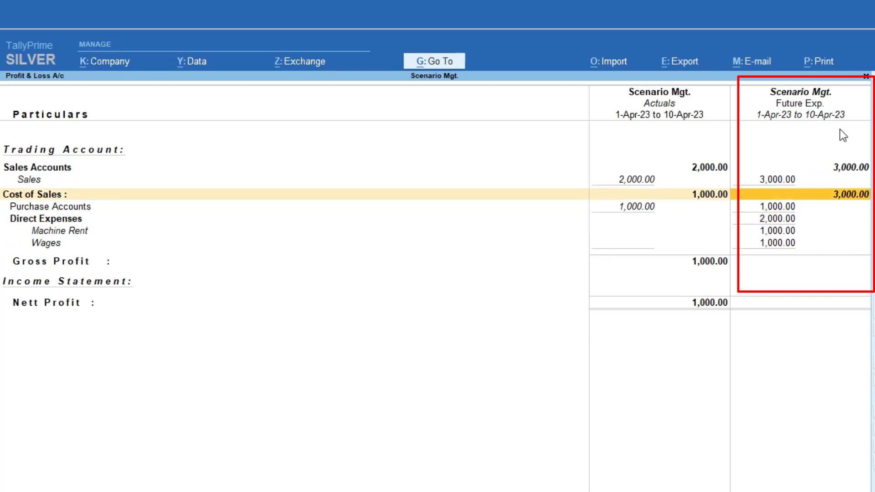
click(777, 181)
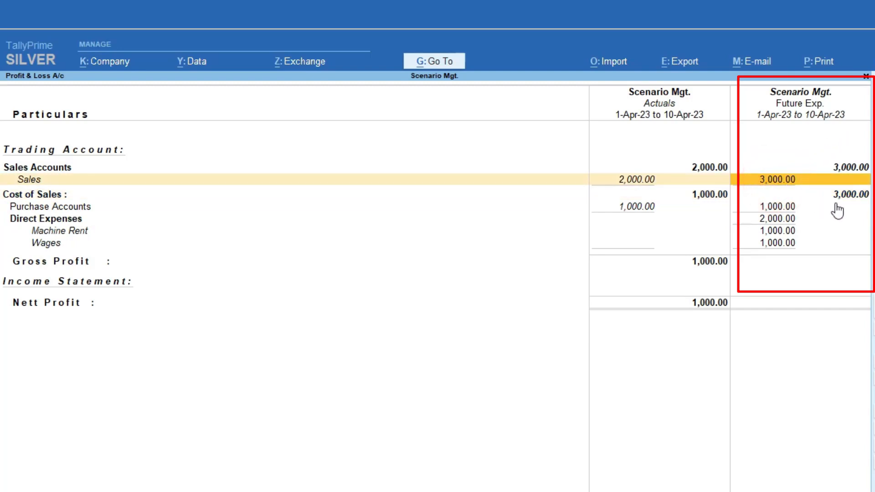
click(789, 208)
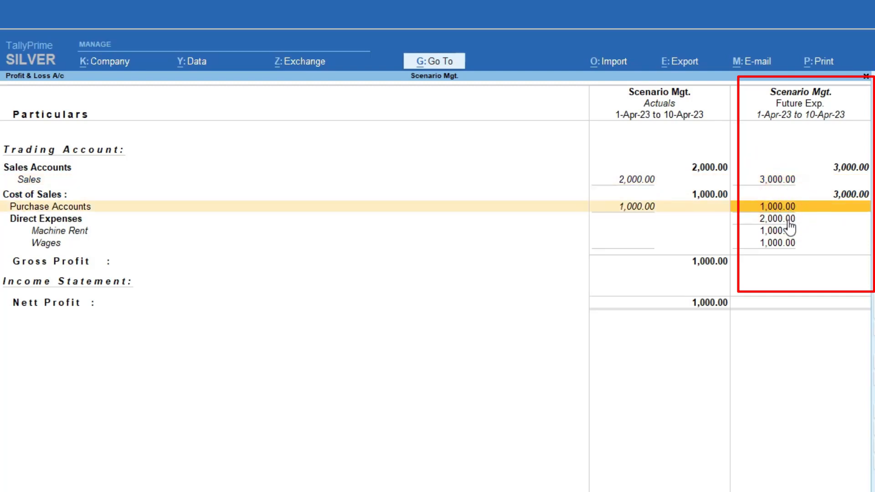
click(790, 222)
click(791, 231)
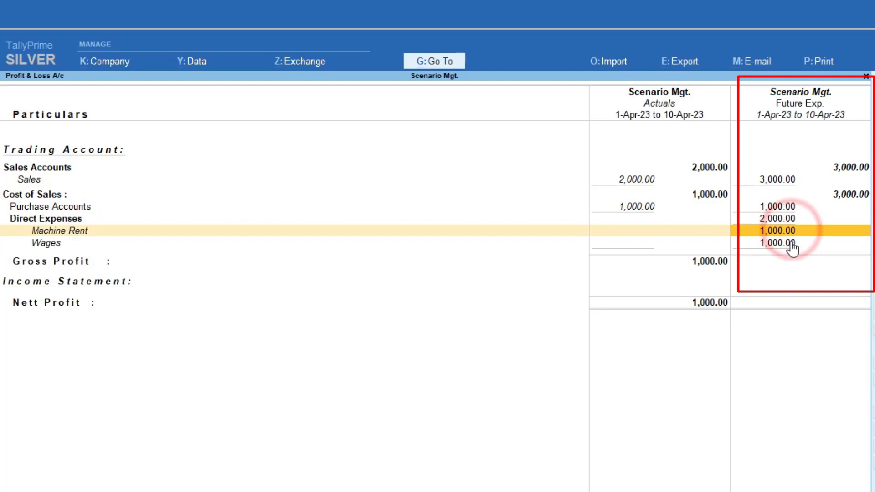
click(791, 242)
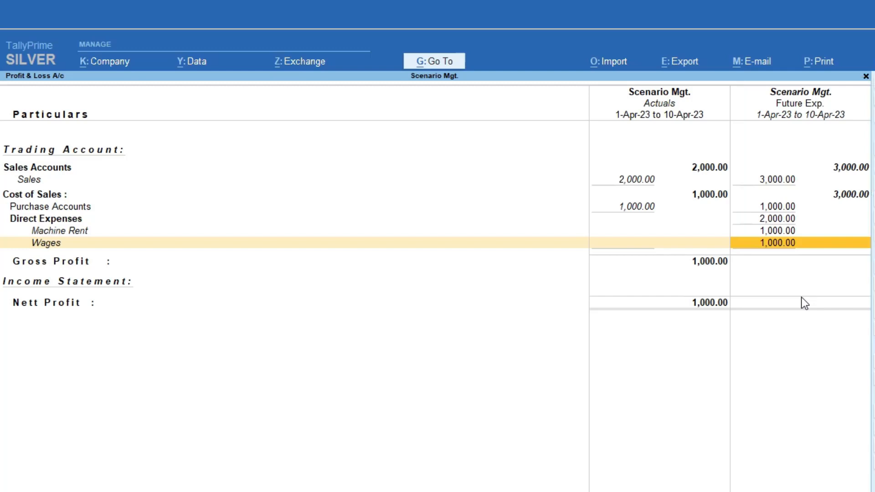
- Open the optional Wages payment voucher from the Profit & Loss A/c, set its amount to 500, save it and return to the report
key(Return)
key(Return)
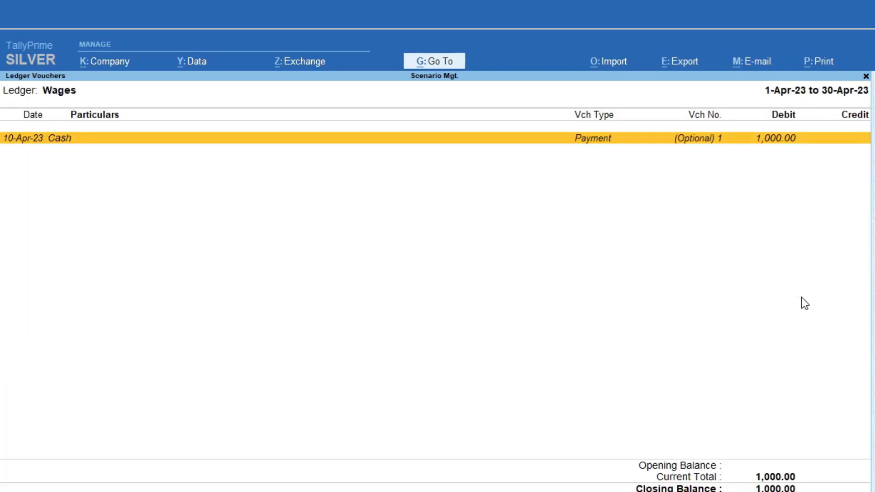
key(Return)
key(Return)
key(Return)
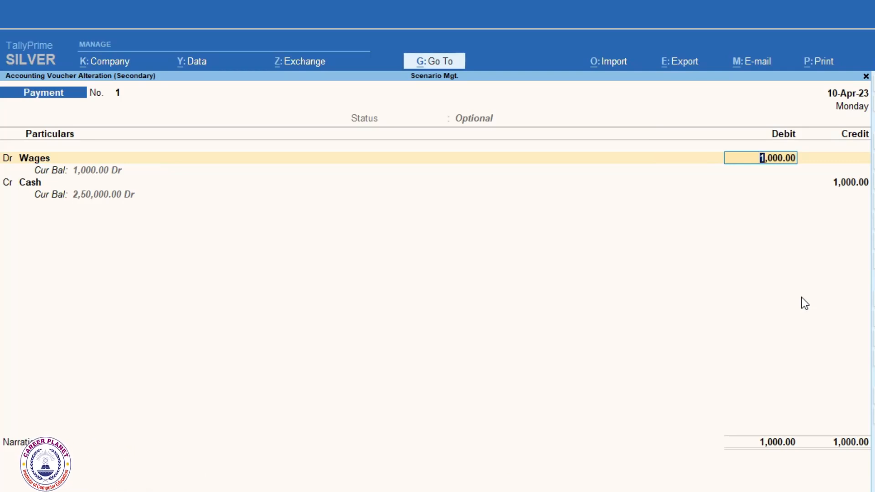
text(500)
key(Return)
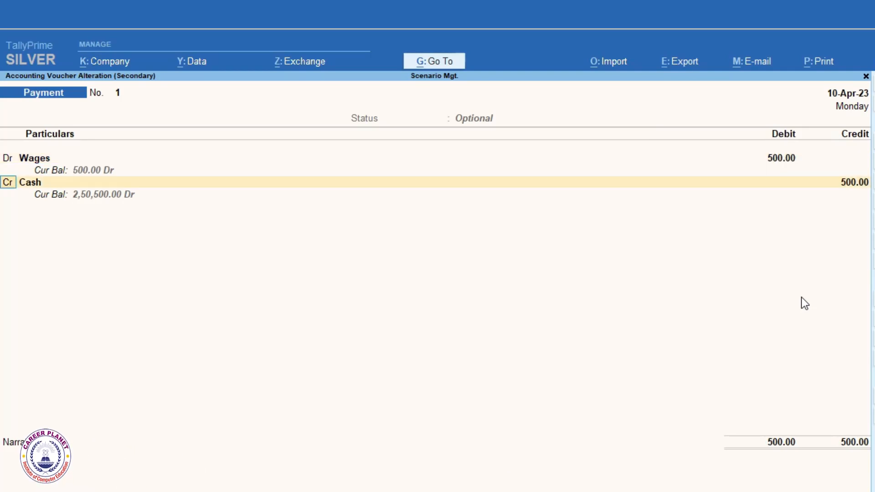
key(ctrl+a)
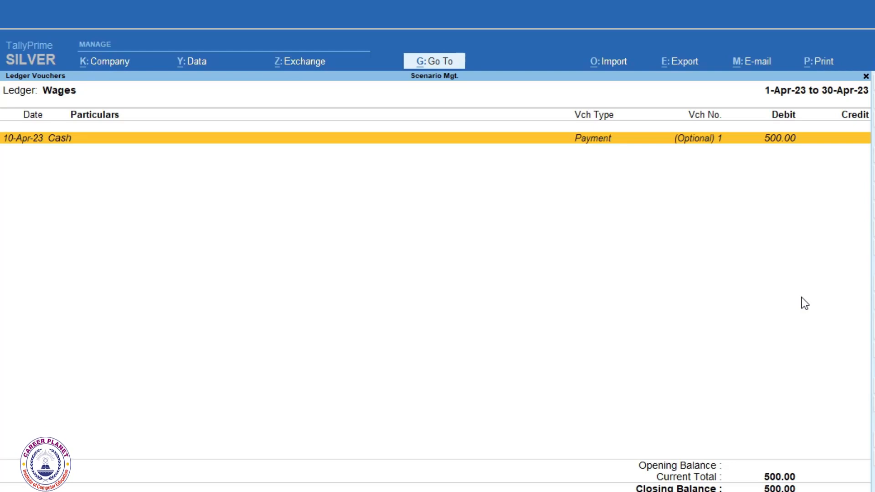
key(Escape)
key(Escape)
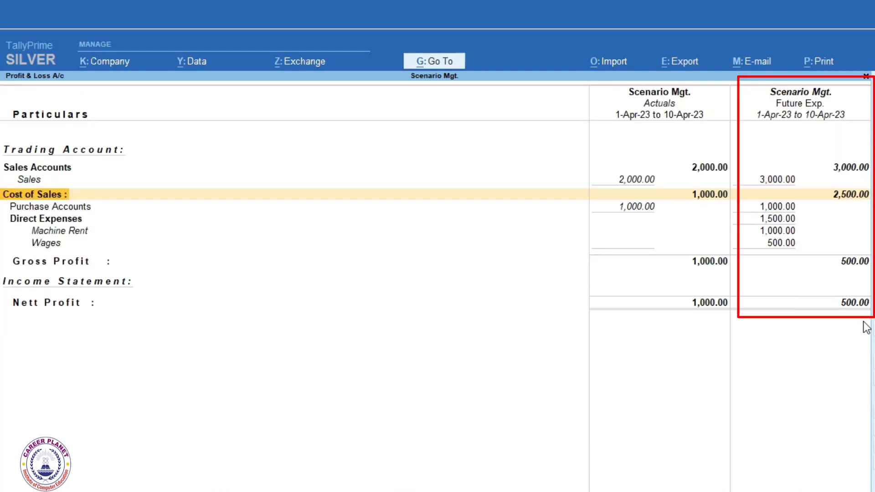
- Reopen the Profit & Loss A/c and add a Future Exp. column from 1-Apr-23 with a blank end date and variance shown
key(Escape)
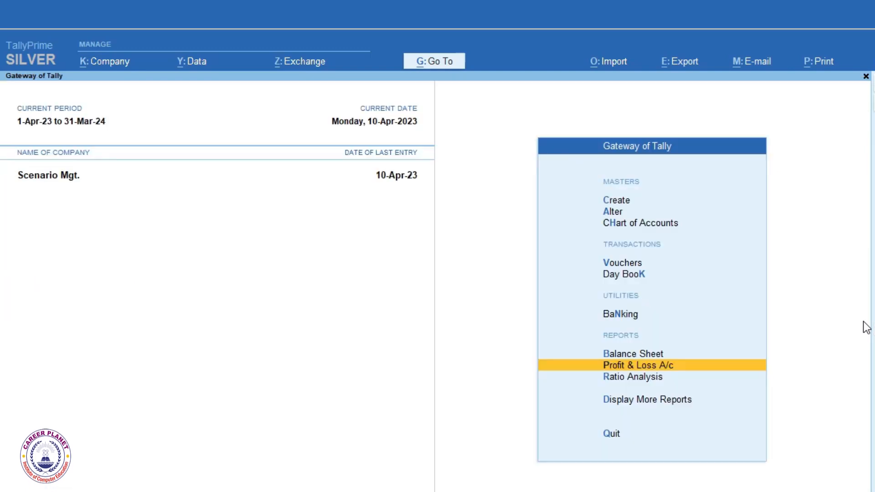
key(Return)
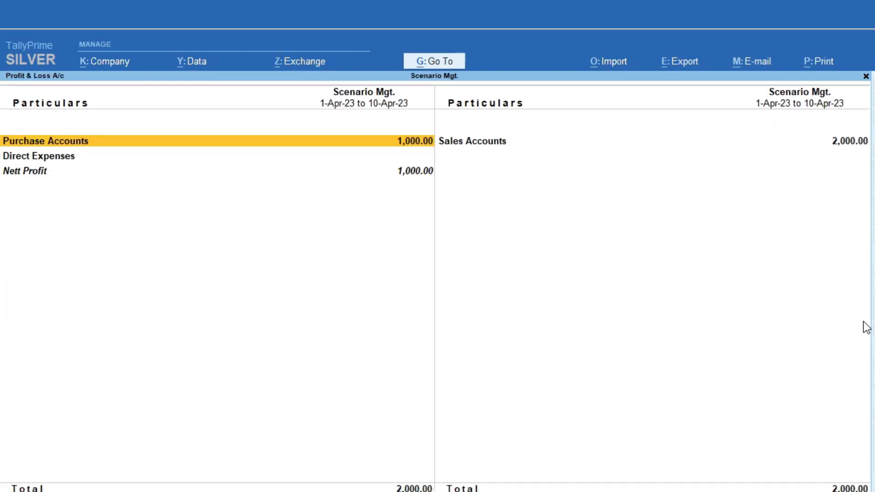
key(alt+c)
key(Return)
key(Return)
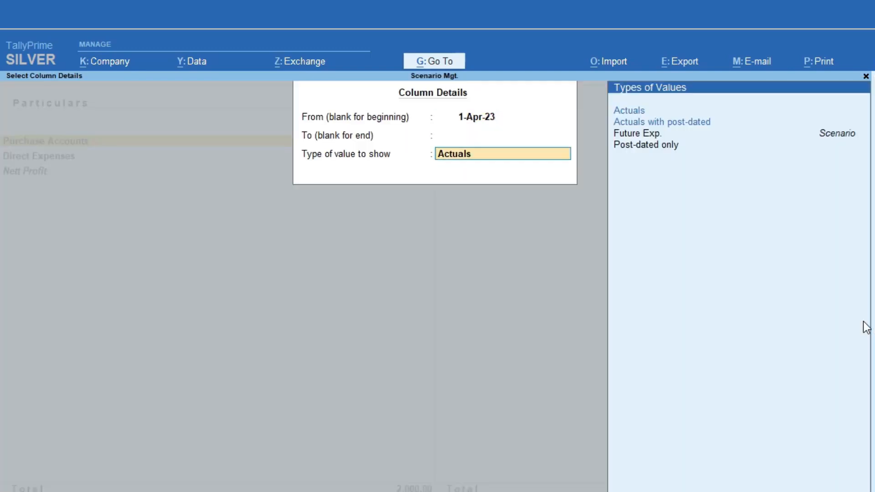
key(Down)
key(Down)
key(Return)
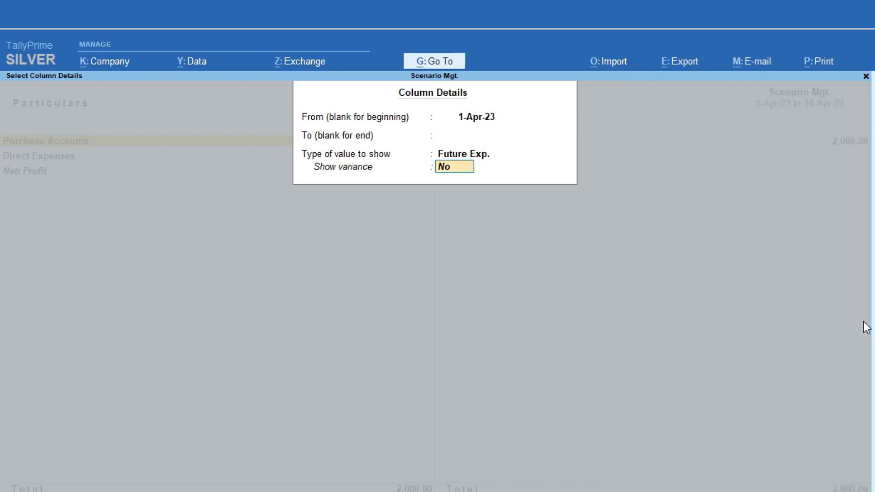
text(y)
key(Return)
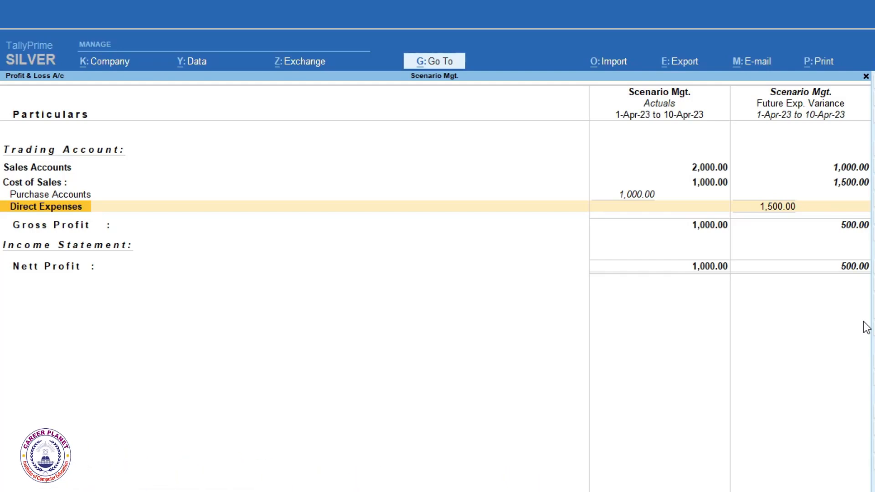
- Compare the actual sales with the Future Exp. variance for sales, cost of sales and direct expenses
key(Up)
key(Up)
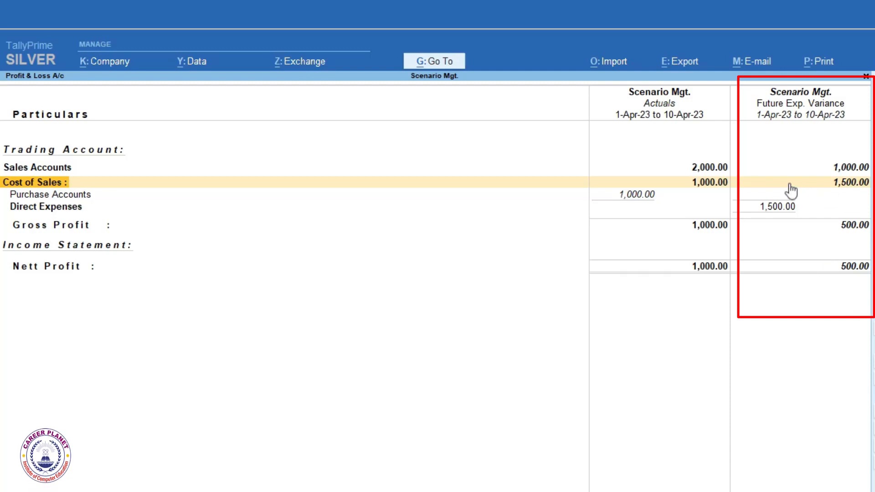
click(711, 169)
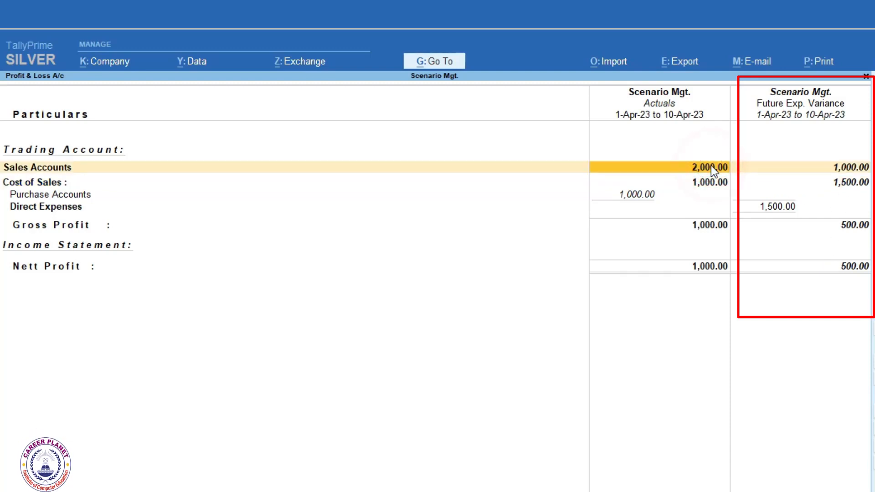
click(852, 170)
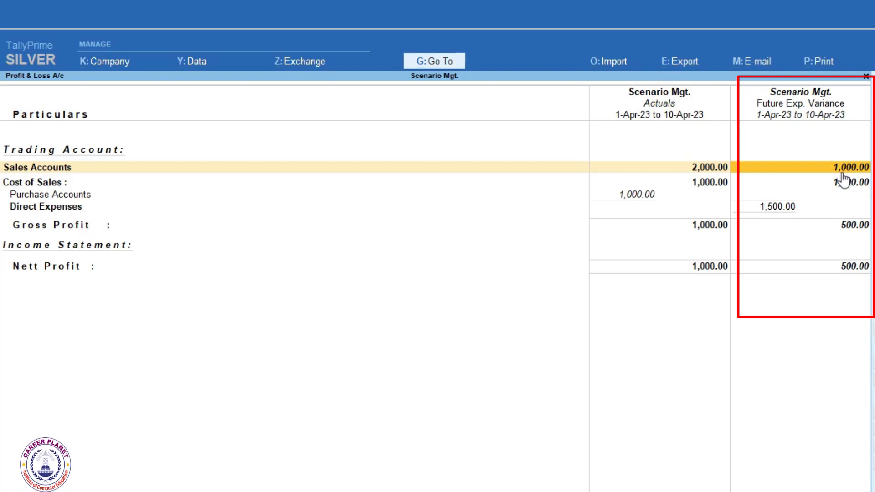
click(780, 206)
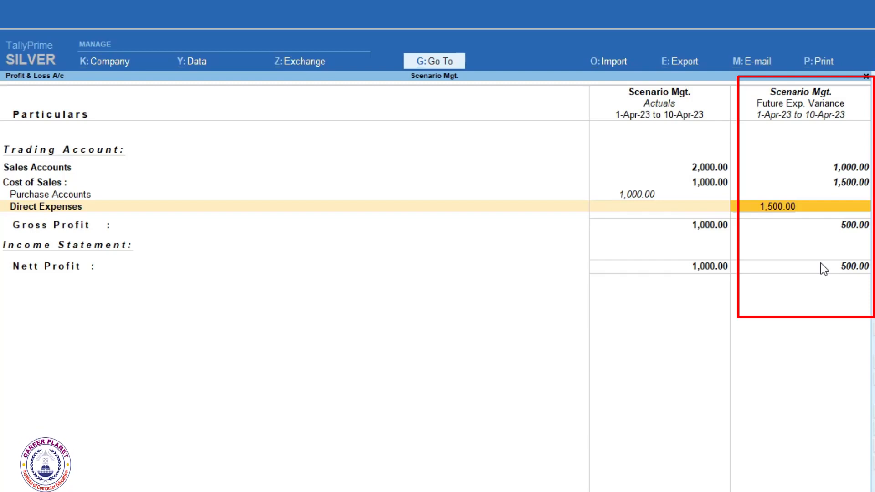
- Open the Machine Rent reversing journal from the Day Book, examine its Applicable Upto date and accept the voucher
key(Escape)
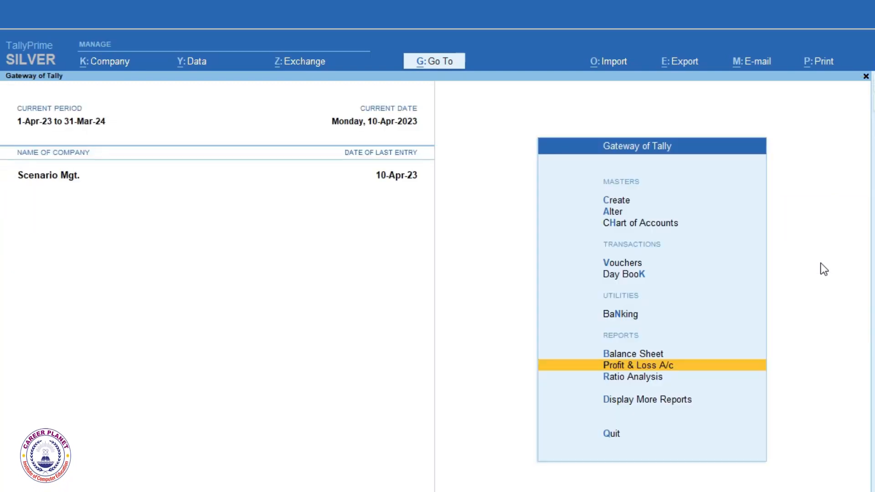
key(Up)
key(Up)
key(Up)
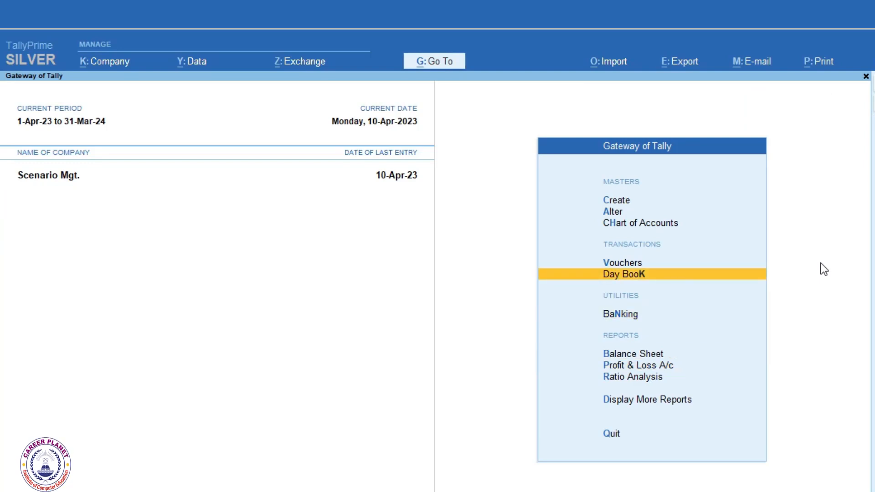
key(Return)
key(Down)
key(Down)
key(Return)
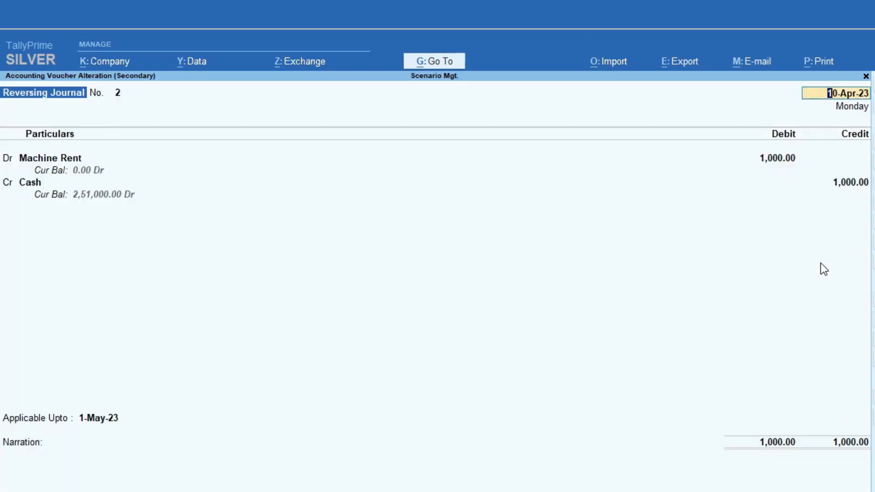
click(89, 423)
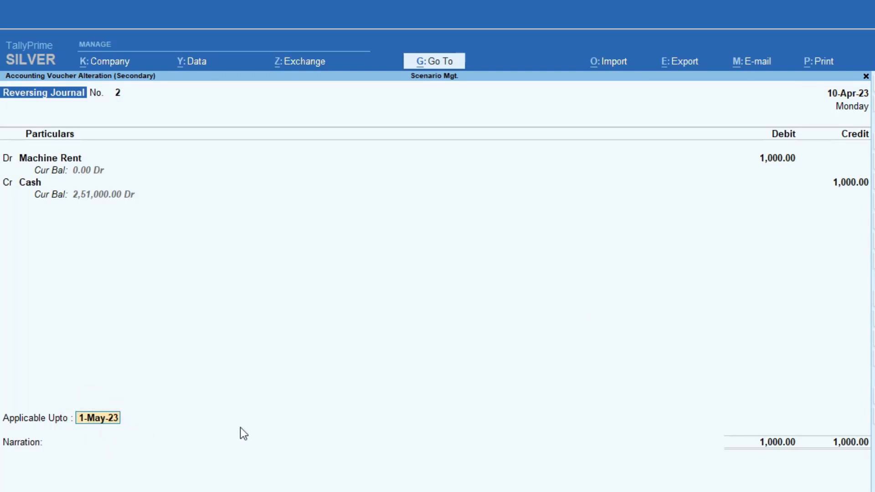
key(ctrl+a)
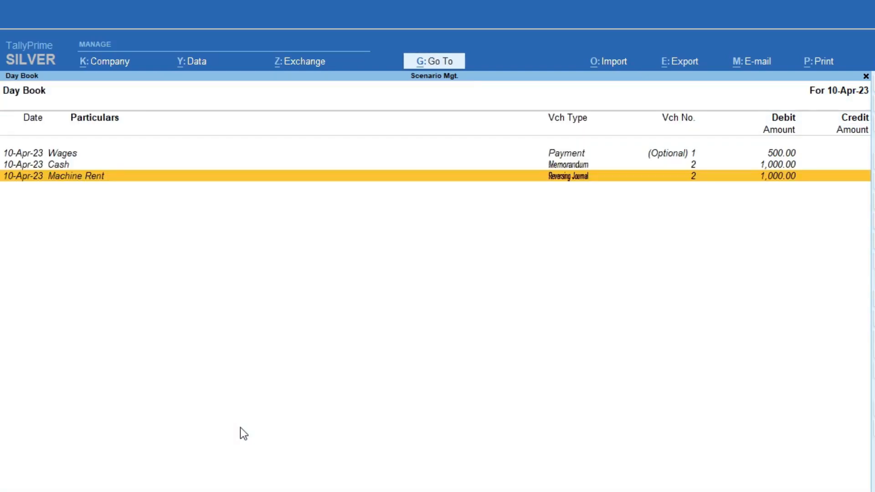
- Leave the Day Book and open the Profit & Loss A/c report from the Gateway of Tally
key(Escape)
key(Down)
key(Down)
key(Down)
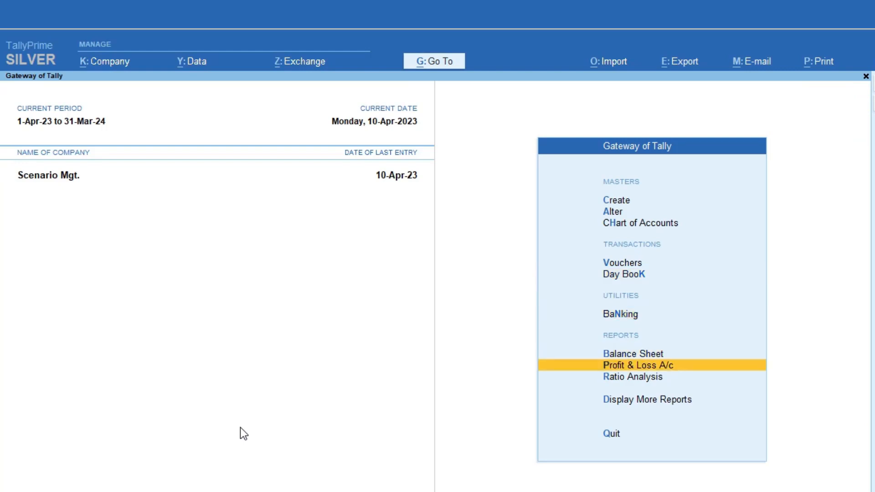
key(Return)
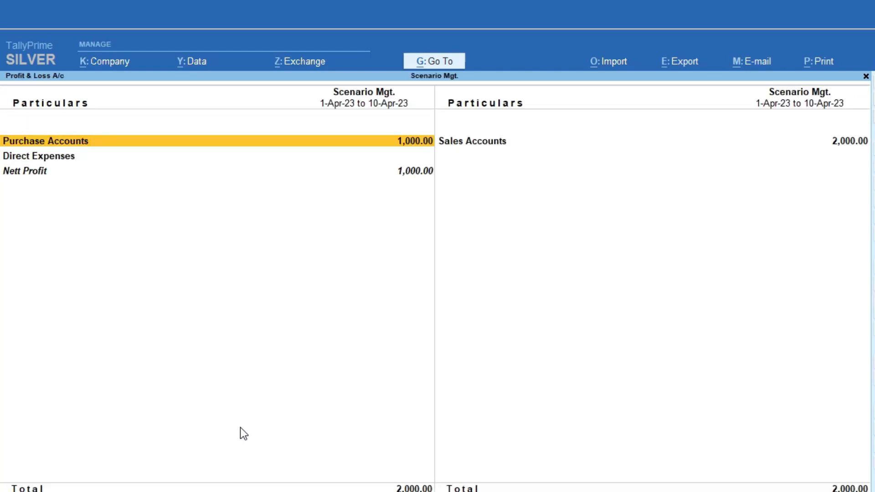
- Add a Future Exp. scenario column from 1-Apr-23 with a blank end date and no variance
key(alt+c)
key(Return)
key(Return)
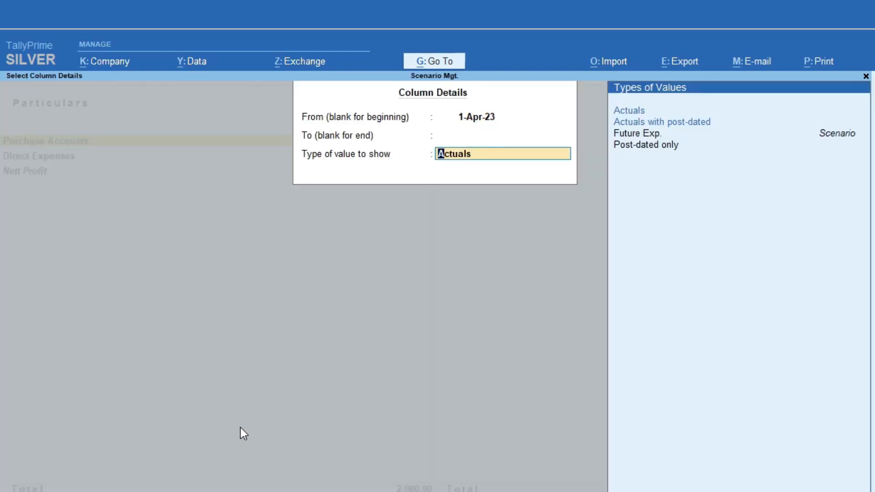
key(Down)
key(Down)
key(Return)
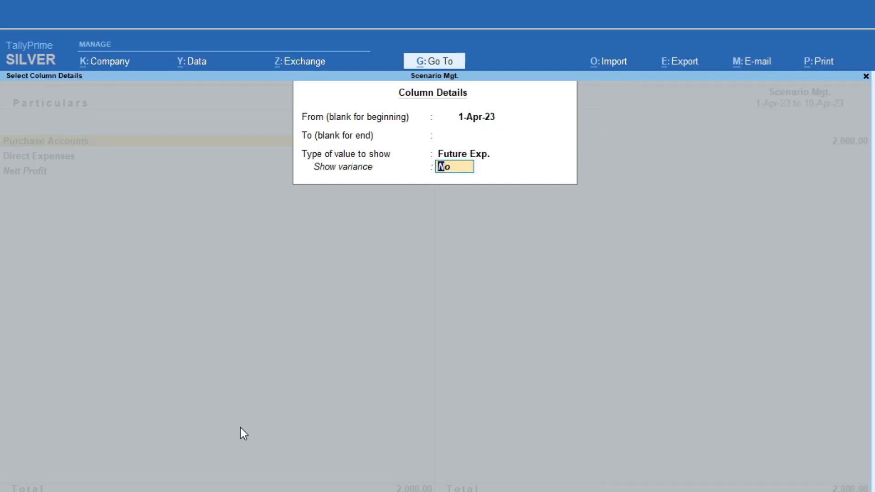
key(Return)
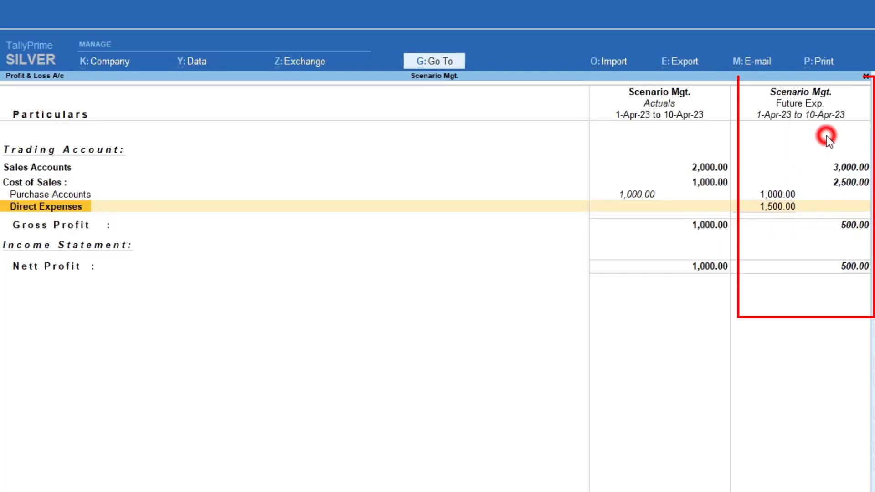
- Change the Future Exp. column's period to run from 1-Apr-23 to 2-May-23
click(838, 112)
click(848, 166)
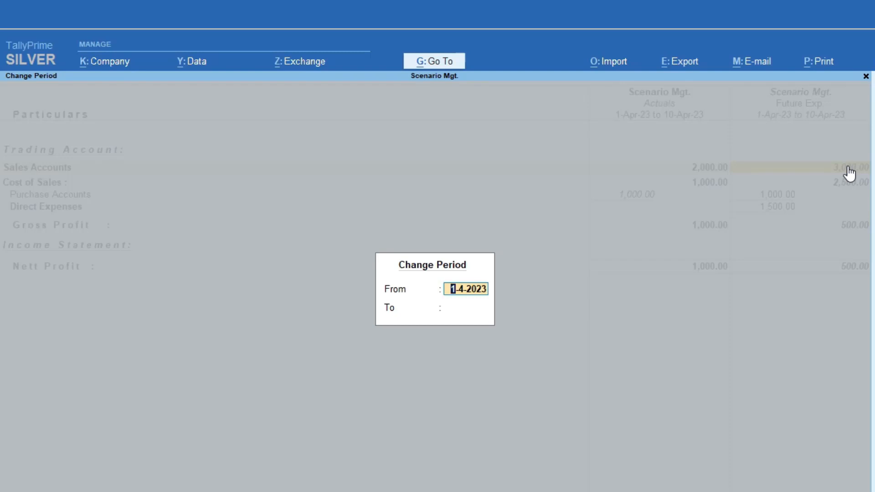
key(Return)
text(2-5)
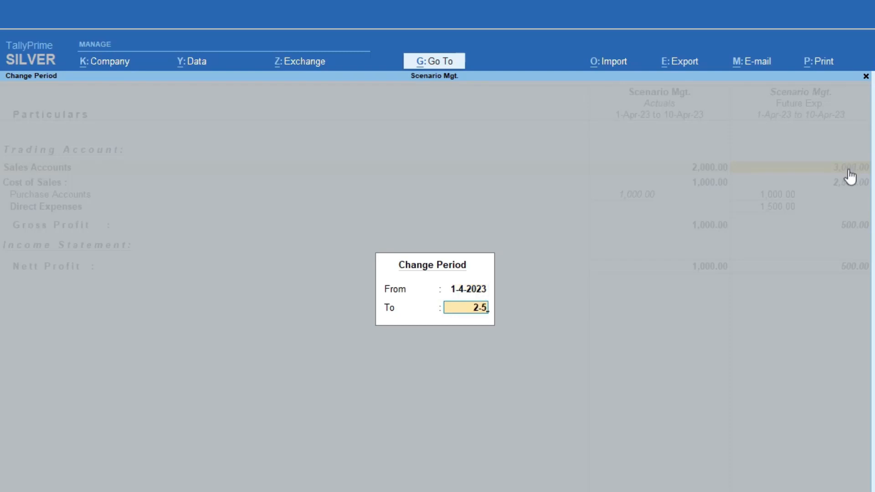
key(Return)
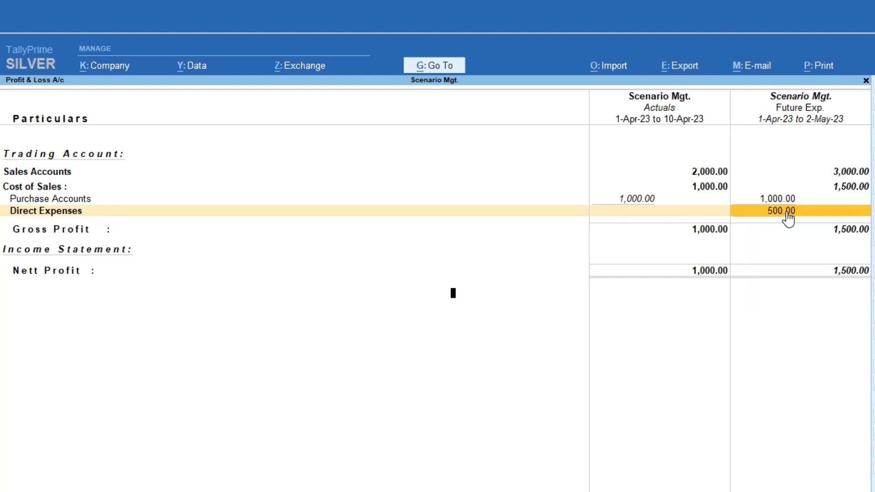
- Set the Future Exp. column's period end to 1-May-23, keeping 1-Apr-23 as the start
key(alt+F2)
key(Return)
text(1-5)
key(Return)
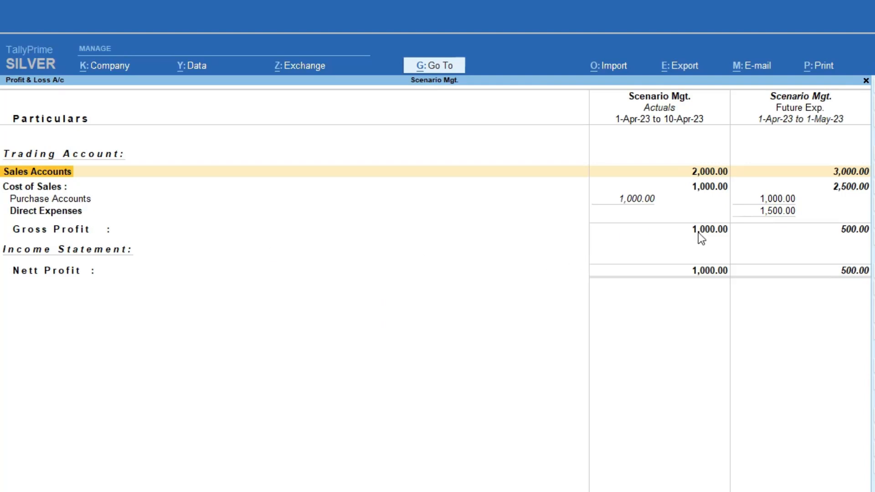
- Show the report in detail, view Machine Rent's ledger monthly summary for Future Exp. and return to the Profit & Loss A/c
click(767, 210)
key(alt+F5)
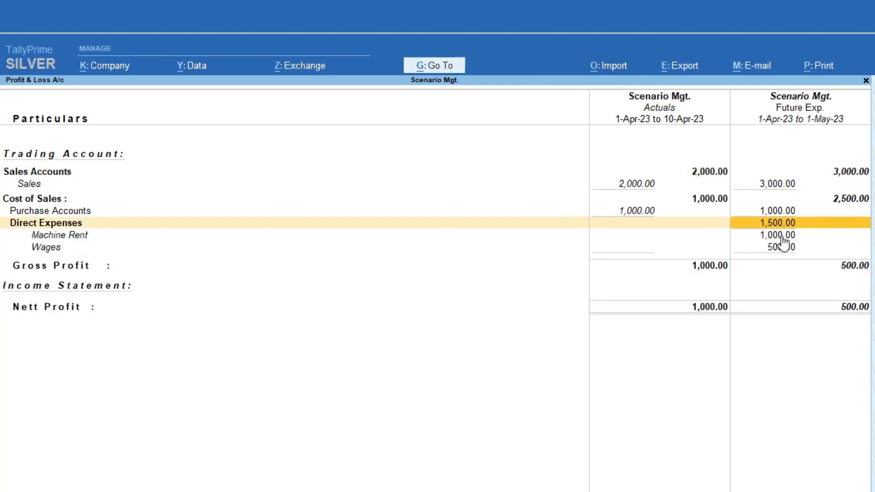
click(781, 238)
click(780, 238)
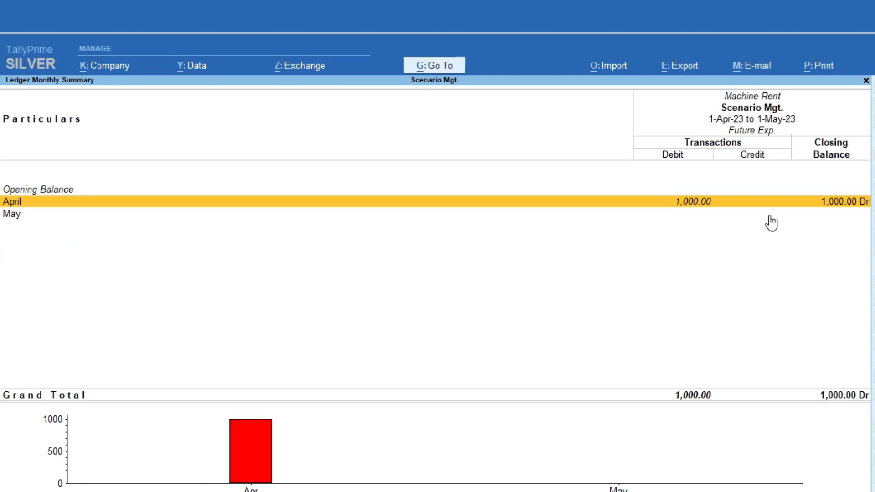
key(Escape)
- Extend the Future Exp. period to 2-May-23, check the Machine Rent amount and return to the Gateway of Tally
key(alt+F2)
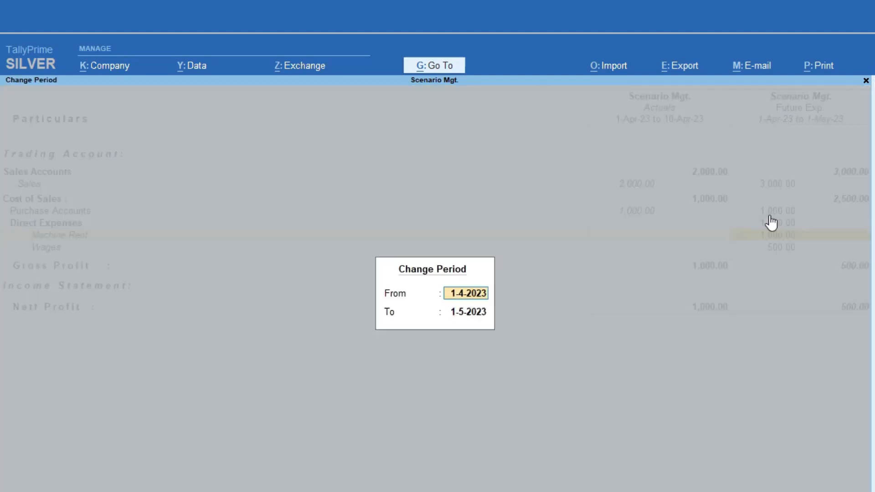
key(Return)
text(2)
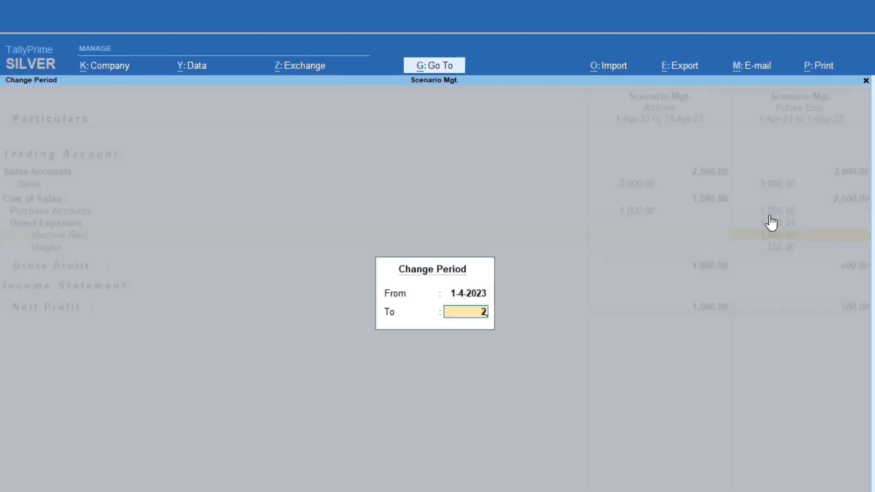
text(-54)
key(BackSpace)
key(Return)
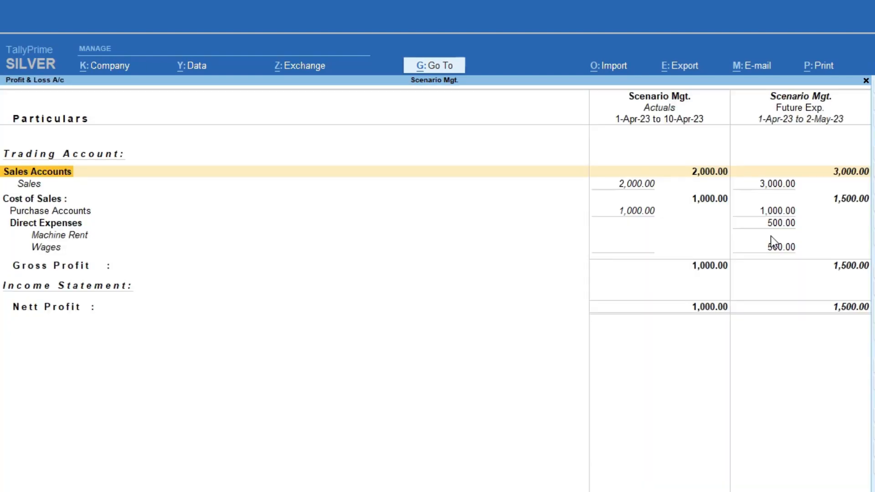
click(770, 236)
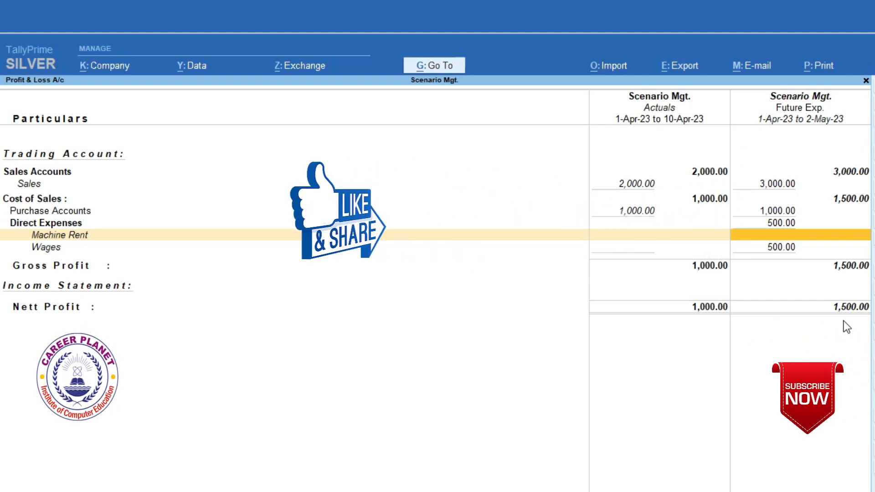
key(Escape)
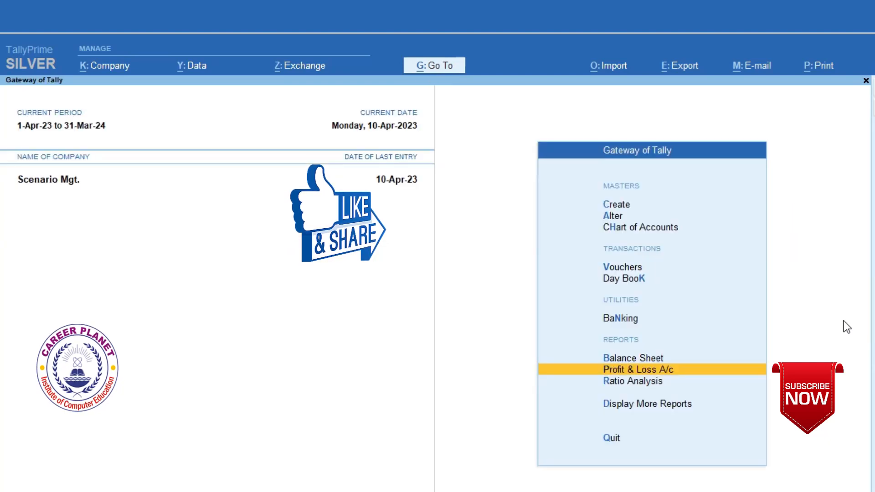